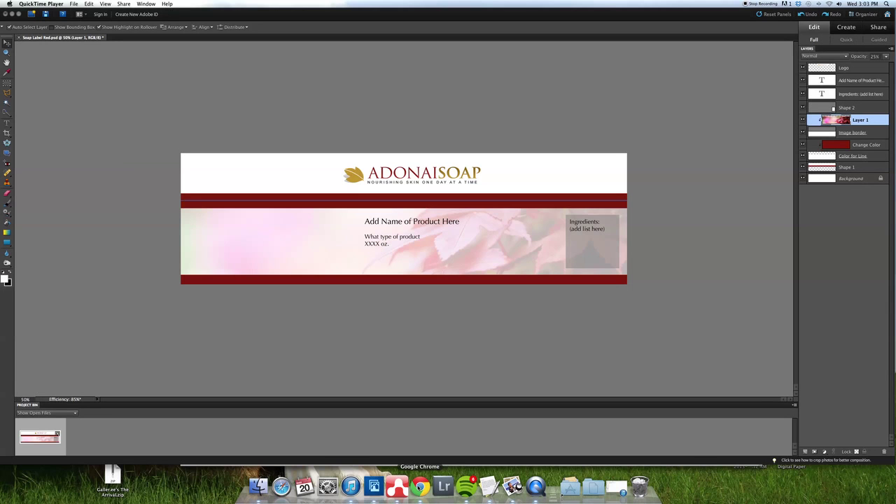
# Switch to Chrome to view the Dropbox folder of label PSD files, and return to the soap label in Photoshop Elements.
pyautogui.click(420, 485)
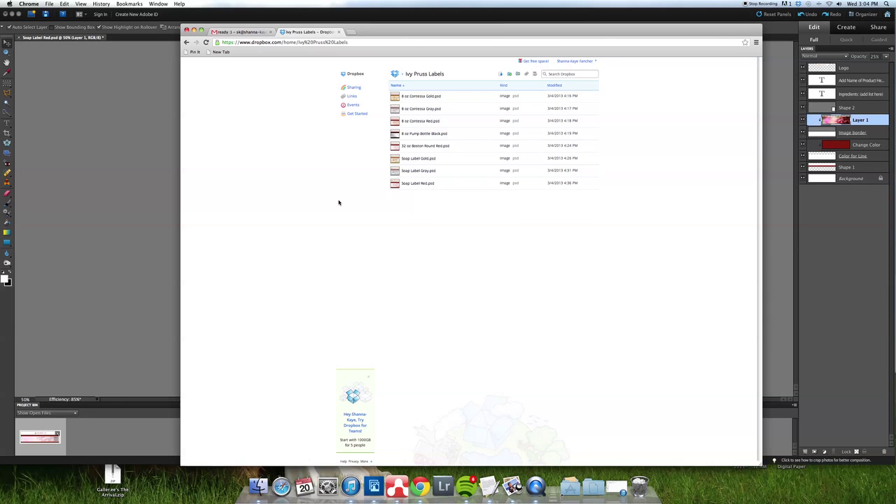
pyautogui.click(148, 184)
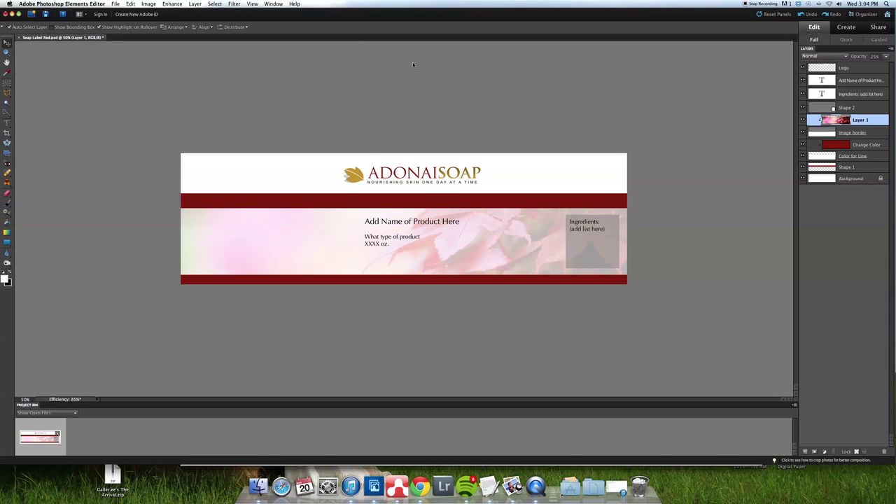
# Check that the Layers panel is enabled and go through the label's Background, Logo and product-name text layers.
pyautogui.click(273, 3)
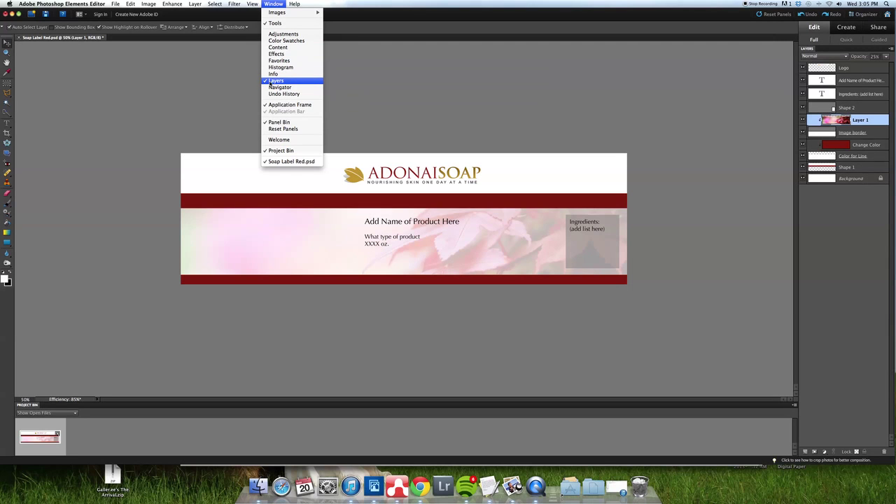
pyautogui.click(275, 81)
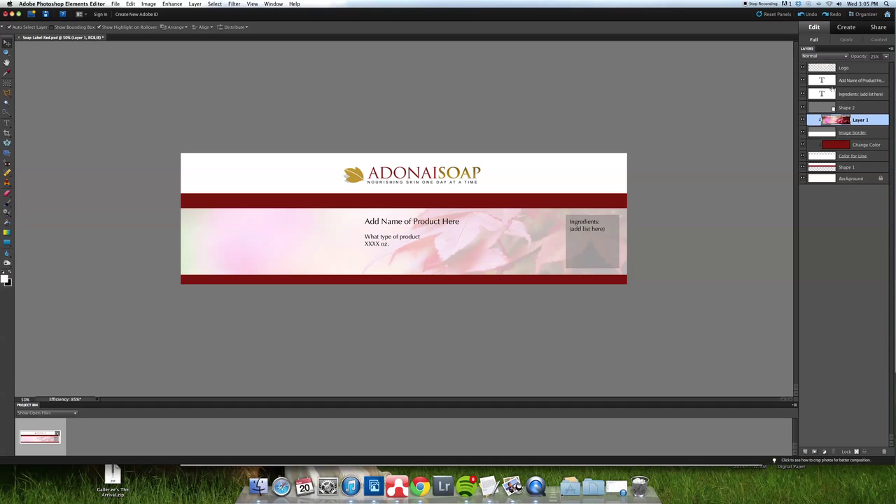
pyautogui.click(848, 180)
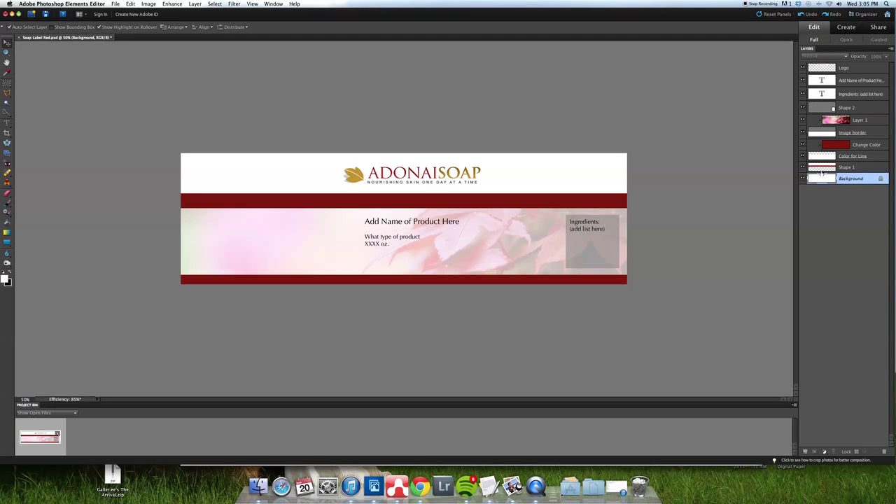
pyautogui.click(819, 70)
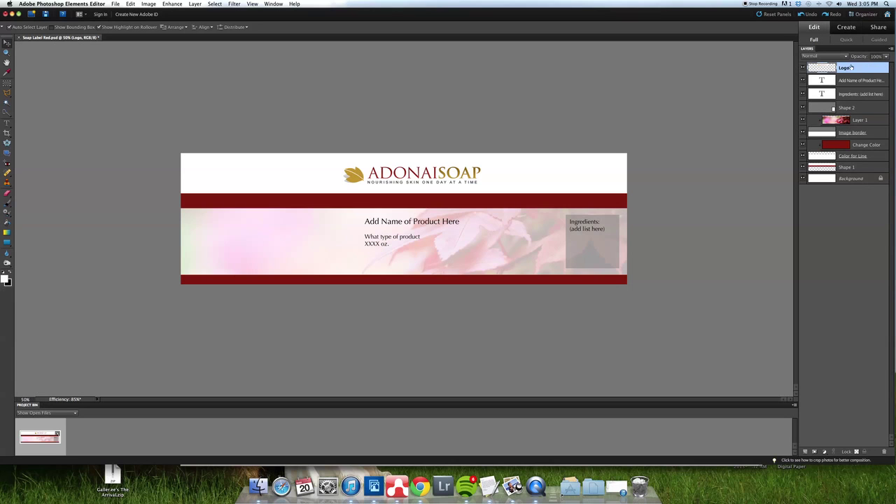
pyautogui.click(817, 79)
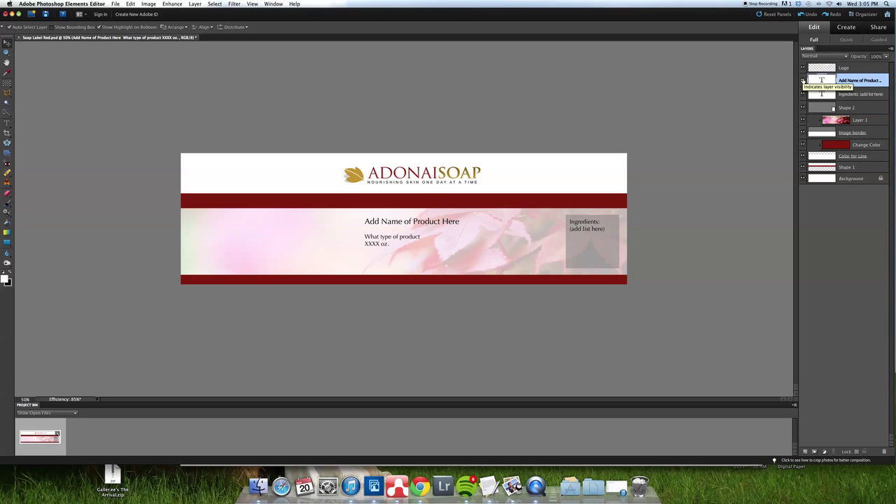
# Toggle the visibility of the product-name and ingredients text layers to identify what each one contains.
pyautogui.click(803, 81)
pyautogui.click(803, 81)
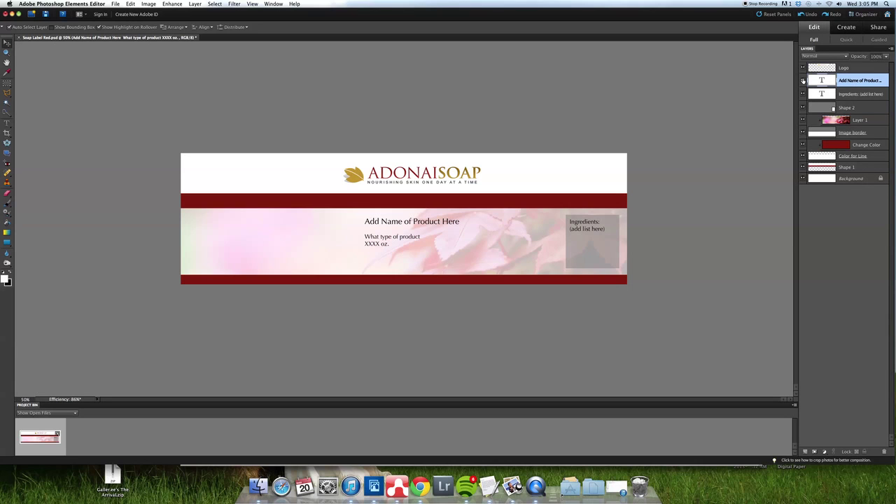
pyautogui.click(803, 81)
pyautogui.click(803, 81)
pyautogui.click(803, 94)
pyautogui.click(803, 94)
# Replace the "Add Name of Product Here" placeholder on the label with "Body Soap".
pyautogui.press('t')
pyautogui.click(407, 222)
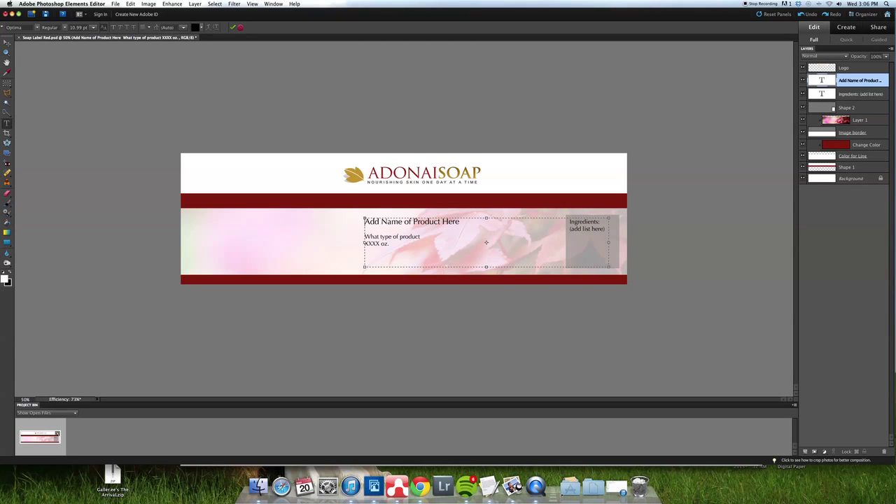
pyautogui.moveTo(392, 243); pyautogui.dragTo(364, 237)
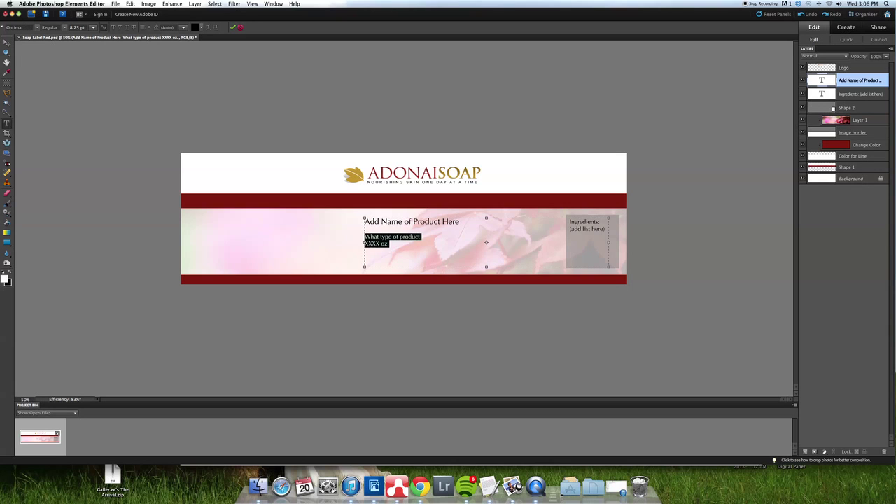
pyautogui.click(364, 243)
pyautogui.moveTo(461, 222); pyautogui.dragTo(362, 221)
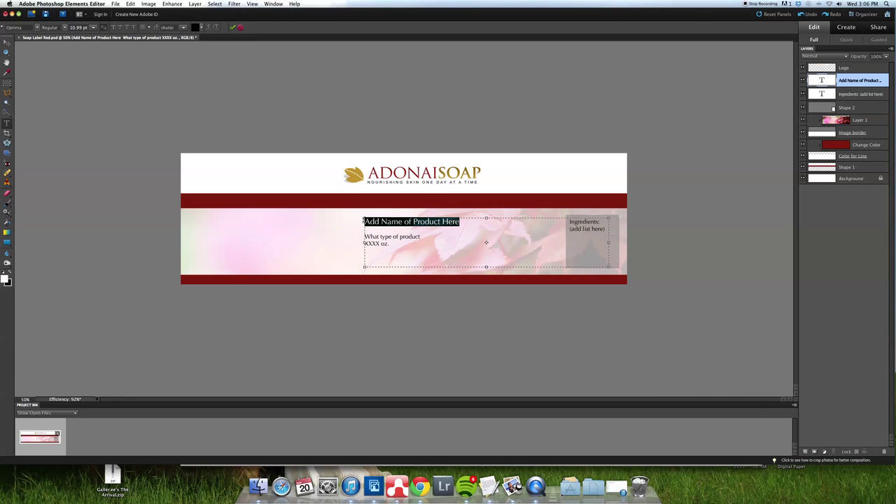
pyautogui.write('Soap')
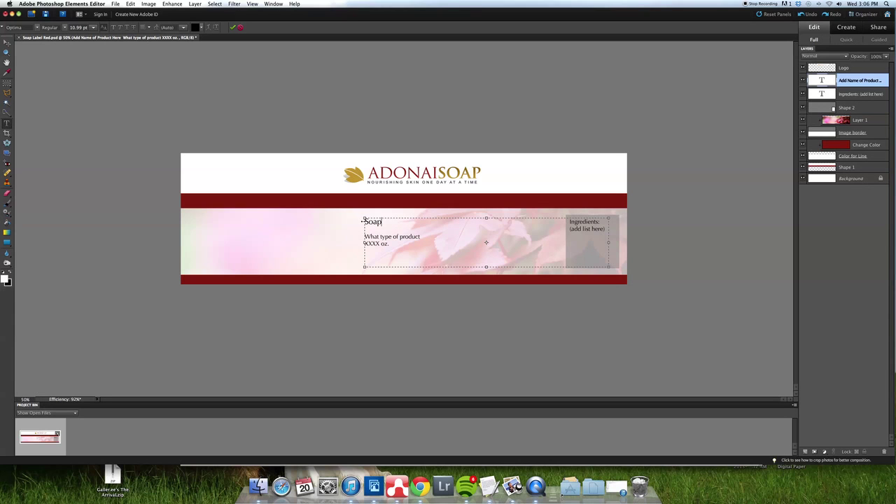
pyautogui.press('BackSpace')
pyautogui.press('BackSpace')
pyautogui.press('BackSpace')
pyautogui.press('BackSpace')
pyautogui.write('Soap')
pyautogui.press('BackSpace')
pyautogui.press('BackSpace')
pyautogui.press('BackSpace')
pyautogui.press('BackSpace')
pyautogui.write('Spdy Soap')
# Replace the product type line with "bar of soap", set the size to 16 oz. and commit the text.
pyautogui.moveTo(422, 237); pyautogui.dragTo(364, 237)
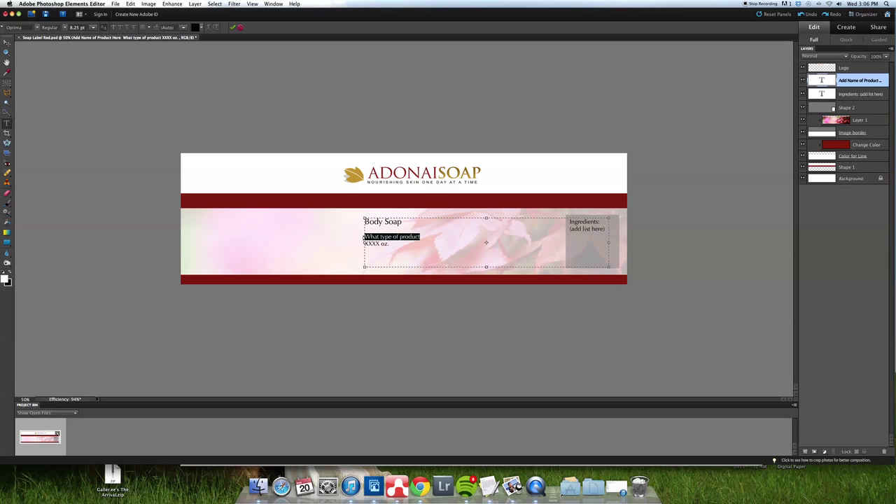
pyautogui.write('ba')
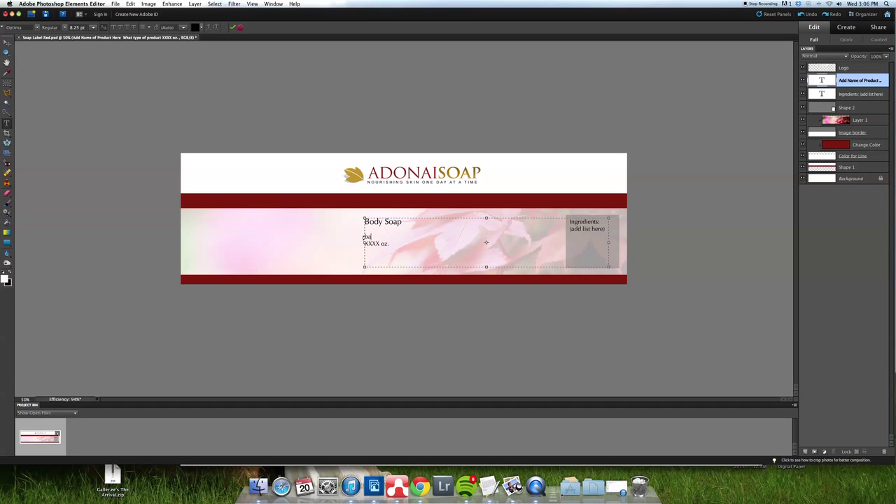
pyautogui.write('r of soap')
pyautogui.moveTo(379, 243); pyautogui.dragTo(359, 245)
pyautogui.write('16')
pyautogui.click(347, 245)
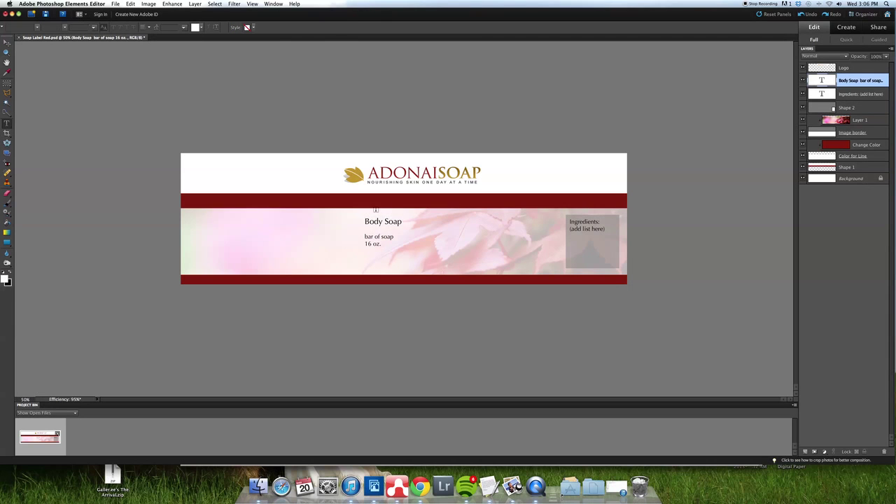
# Replace the "(add list here)" placeholder under Ingredients with "coconut oil, scents, etc, etc" and commit the text.
pyautogui.click(575, 225)
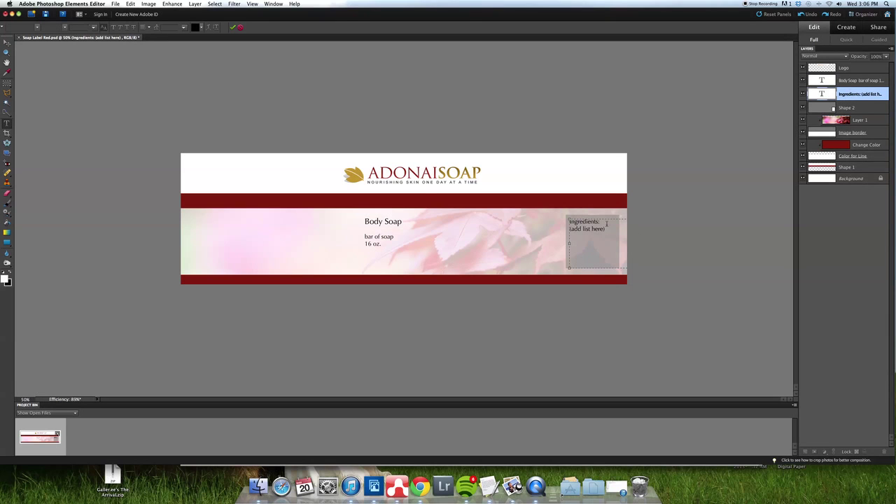
pyautogui.moveTo(606, 229); pyautogui.dragTo(569, 229)
pyautogui.press('BackSpace')
pyautogui.write('oi')
pyautogui.write('coconut oil')
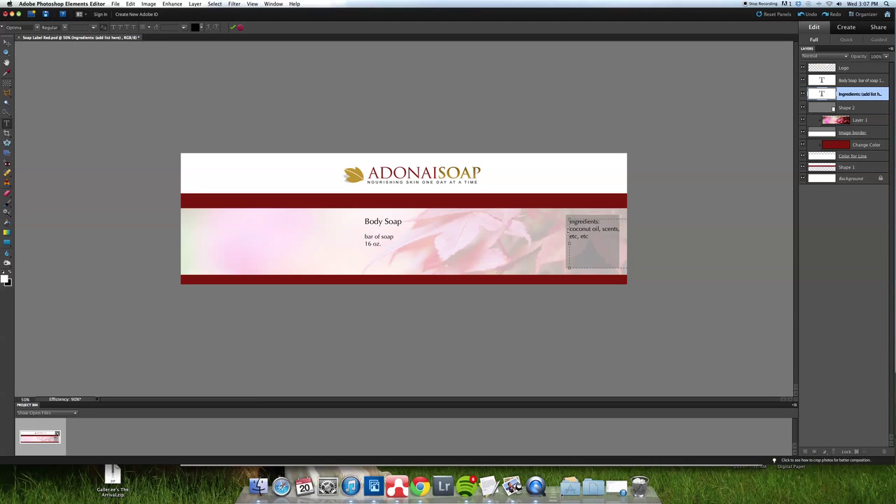
pyautogui.hotkey('ctrl', 'Return')
# Stretch the gray ingredients box toward the label's center and move the ingredients text to the box's new left edge.
pyautogui.press('v')
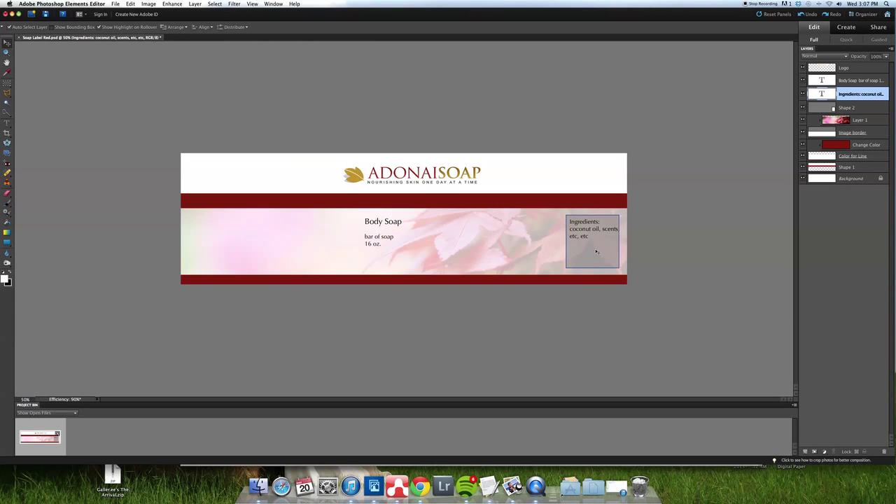
pyautogui.moveTo(579, 229)
pyautogui.mouseDown()
pyautogui.moveTo(513, 228)
pyautogui.moveTo(582, 229)
pyautogui.mouseUp()
pyautogui.click(588, 259)
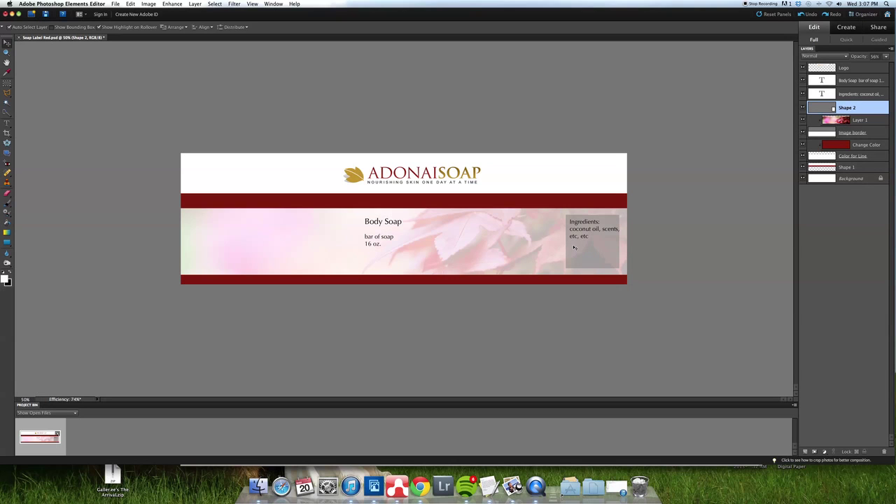
pyautogui.press('super+t')
pyautogui.moveTo(564, 242); pyautogui.dragTo(524, 238)
pyautogui.press('Return')
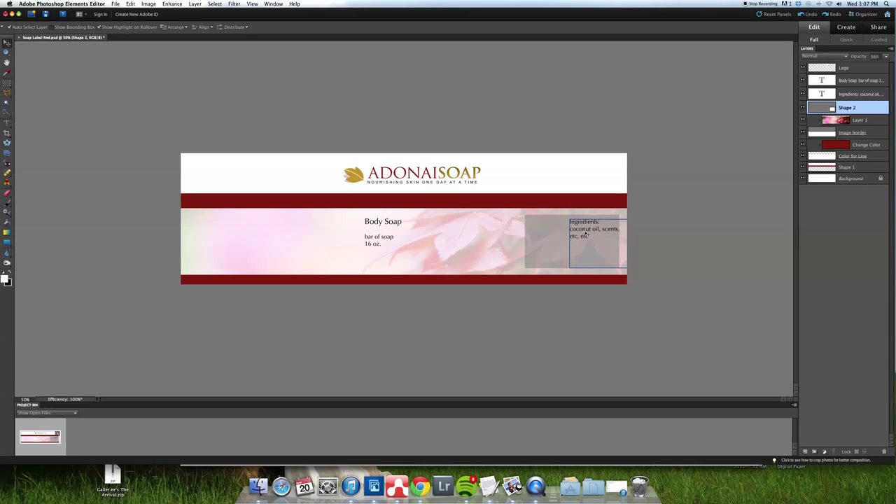
pyautogui.click(582, 236)
pyautogui.moveTo(582, 236); pyautogui.dragTo(543, 235)
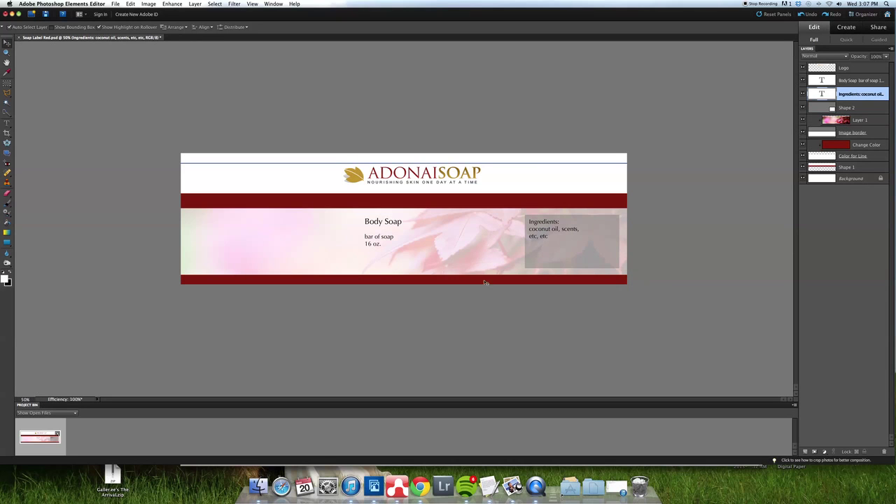
# Undo the ingredients text move, the gray box resizing and the ingredients text edit.
pyautogui.click(491, 330)
pyautogui.press('super+z')
pyautogui.press('super+z')
pyautogui.press('super+z')
pyautogui.press('super+z')
pyautogui.press('super+z')
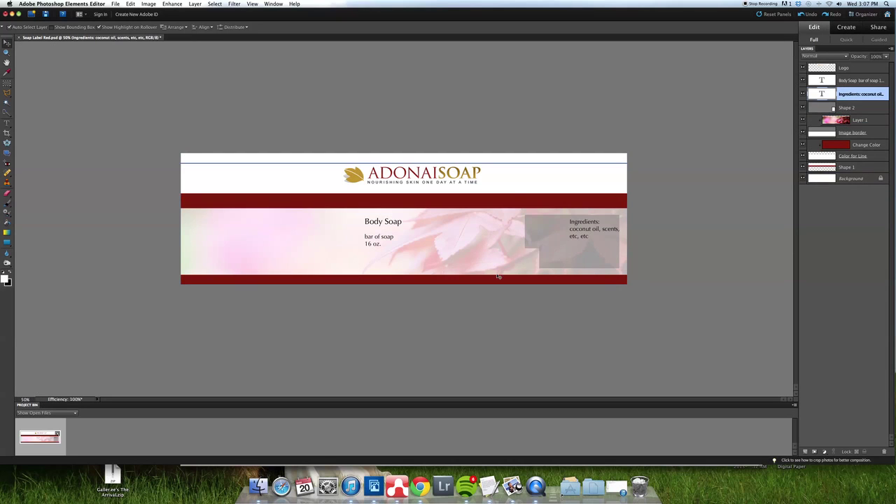
pyautogui.press('super+z')
pyautogui.press('super+z')
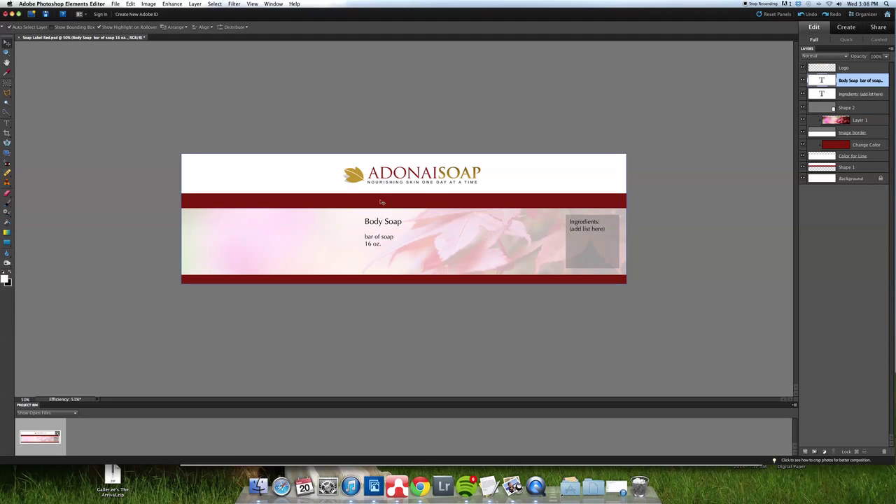
# Set the foreground color to purple and fill the Change Color layer of the label's stripes with the Paint Bucket.
pyautogui.click(372, 204)
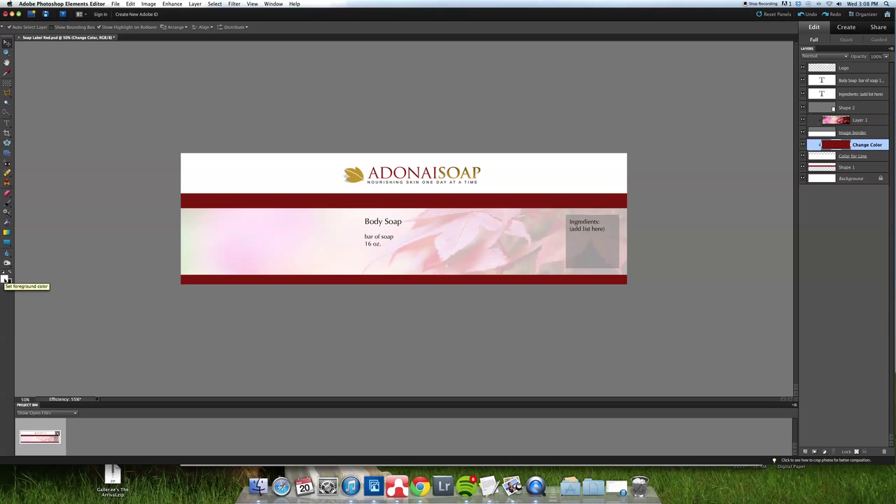
pyautogui.click(4, 279)
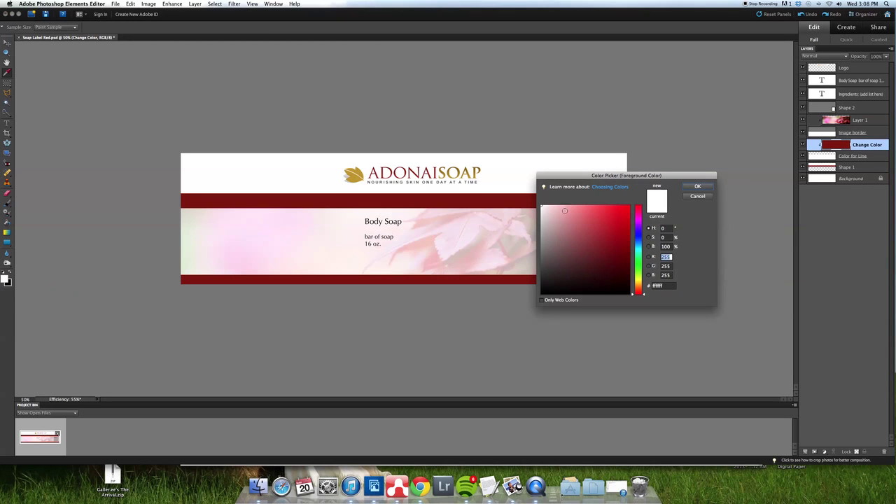
pyautogui.moveTo(578, 222)
pyautogui.mouseDown()
pyautogui.moveTo(595, 234)
pyautogui.moveTo(580, 224)
pyautogui.moveTo(639, 234)
pyautogui.moveTo(601, 214)
pyautogui.mouseUp()
pyautogui.press('Return')
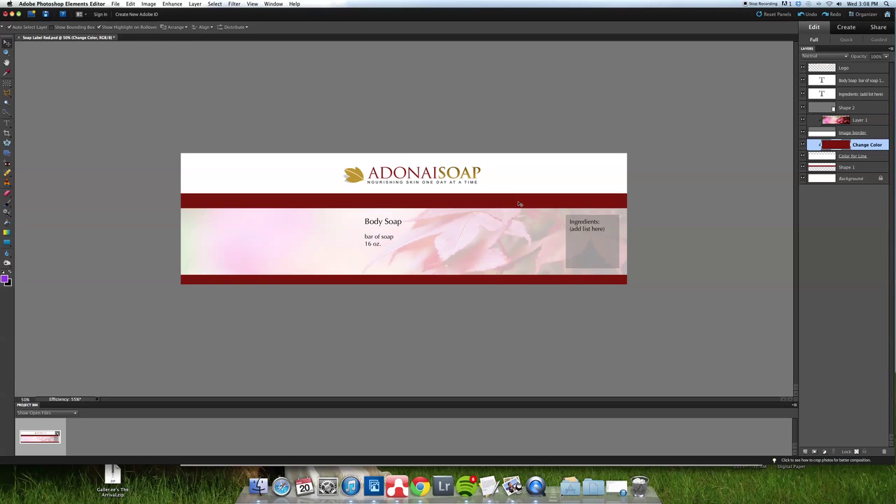
pyautogui.press('k')
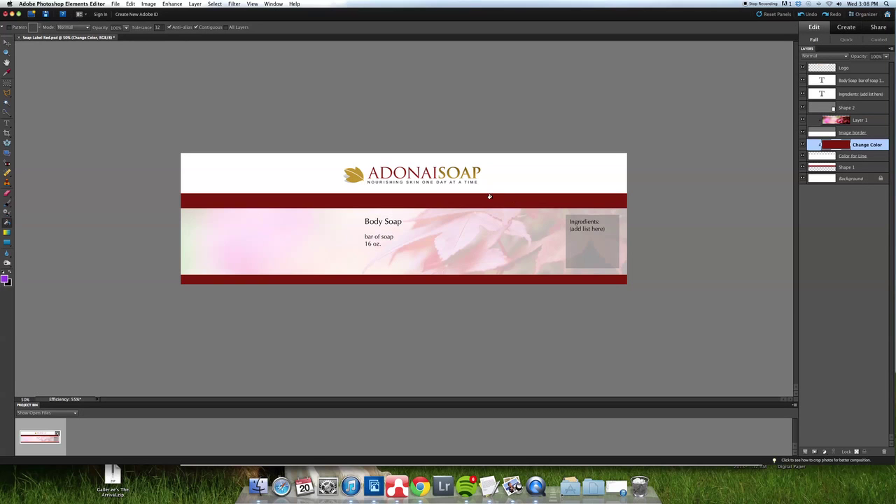
pyautogui.click(222, 202)
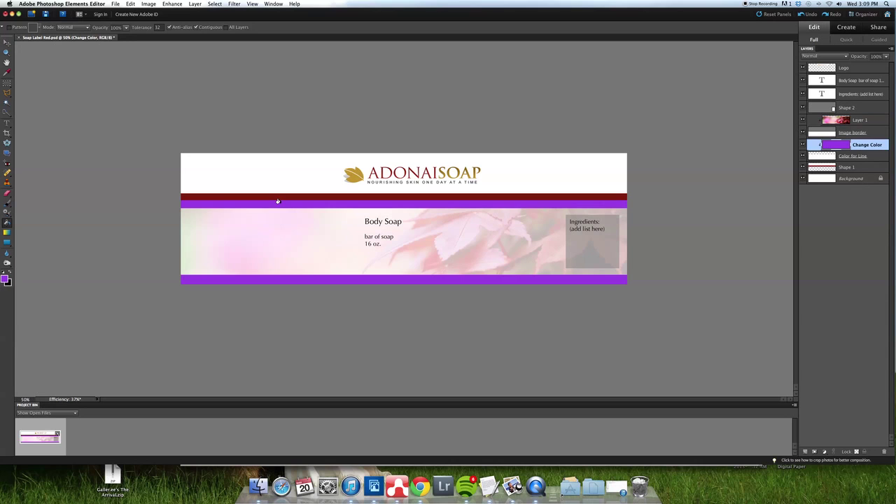
# Swap the foreground and background colors, fill the Change Color layer with black and return to the Move tool.
pyautogui.click(9, 272)
pyautogui.click(200, 205)
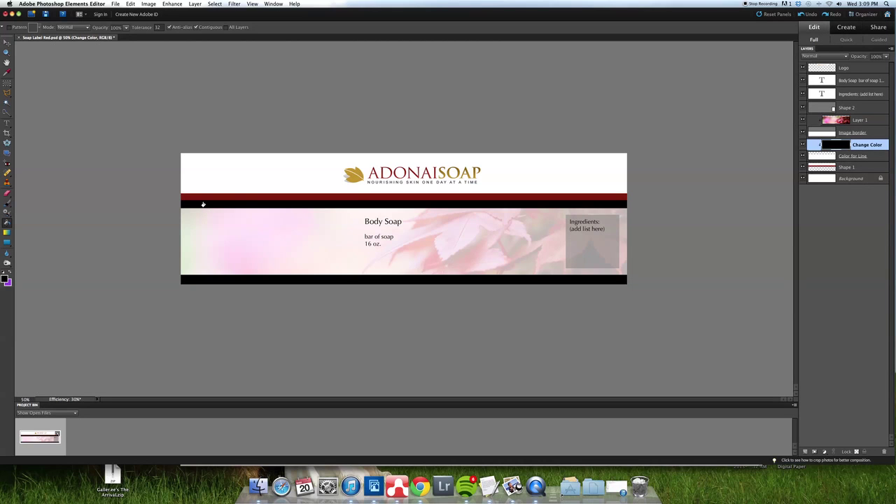
pyautogui.press('v')
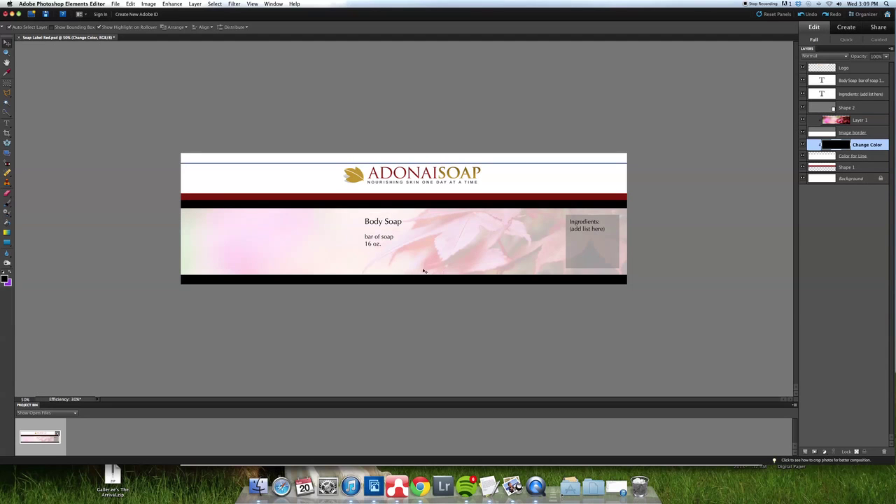
# Select the flower photo on Layer 1 and toggle its visibility to check what it covers.
pyautogui.click(857, 121)
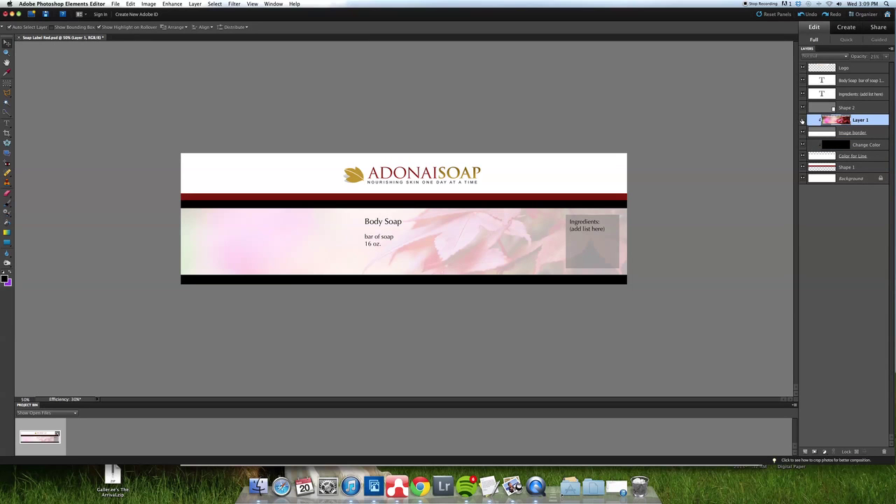
pyautogui.click(803, 121)
pyautogui.click(803, 120)
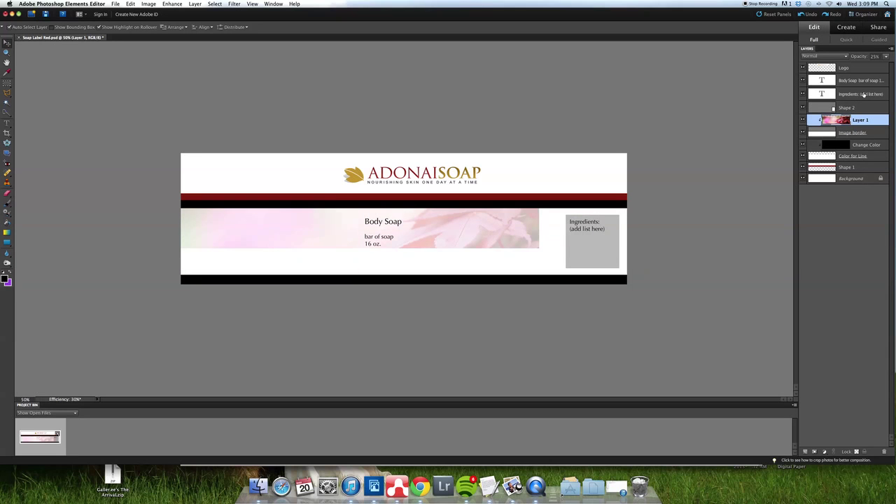
# Try the Layer 1 flower photo at 100% and 67% opacity and set it back to 25%.
pyautogui.click(886, 56)
pyautogui.click(890, 65)
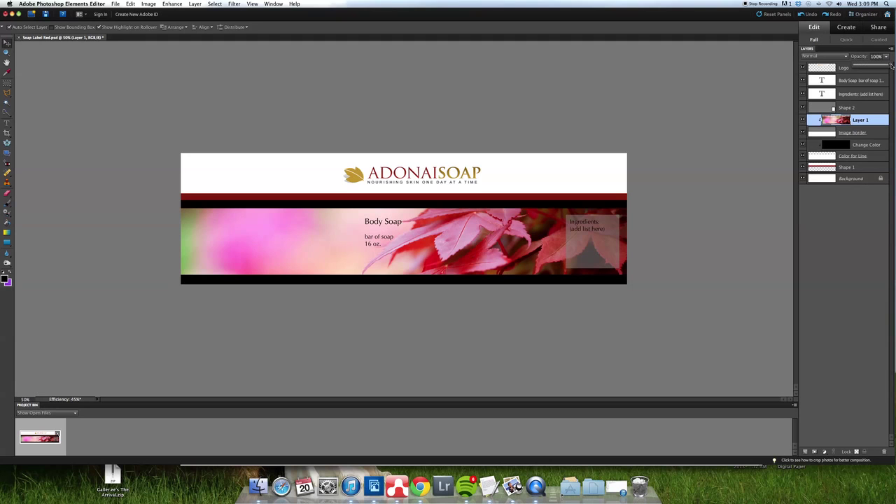
pyautogui.moveTo(891, 65)
pyautogui.mouseDown()
pyautogui.moveTo(864, 66)
pyautogui.moveTo(879, 67)
pyautogui.mouseUp()
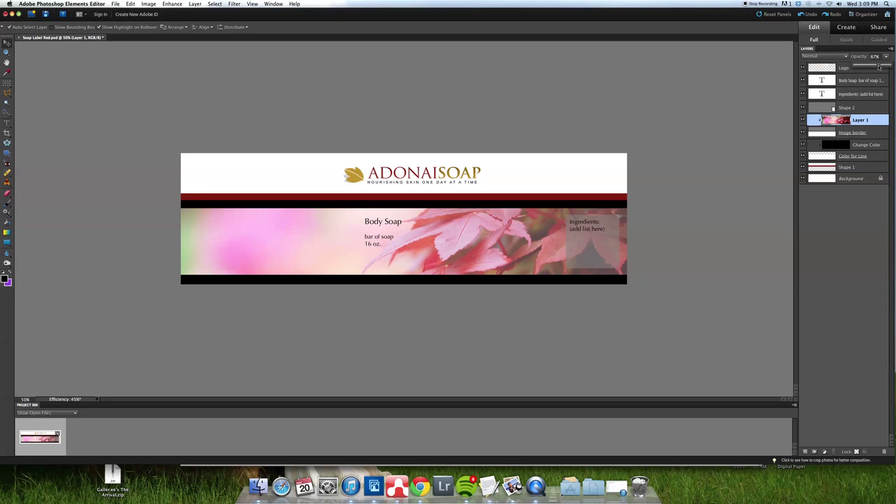
pyautogui.moveTo(879, 67); pyautogui.dragTo(865, 67)
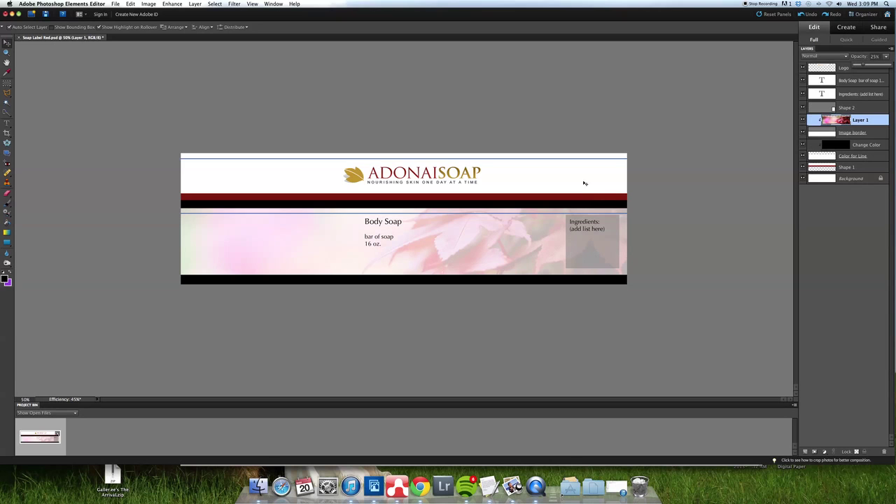
# Sample the dark red of the label's stripe with the Eyedropper and fill the Change Color layer with it using the Paint Bucket.
pyautogui.hotkey('alt', ',')
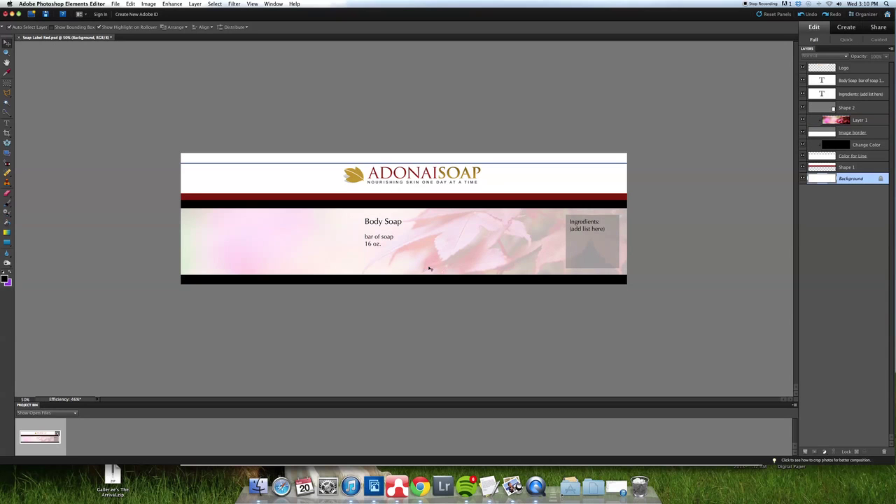
pyautogui.click(410, 197)
pyautogui.click(394, 203)
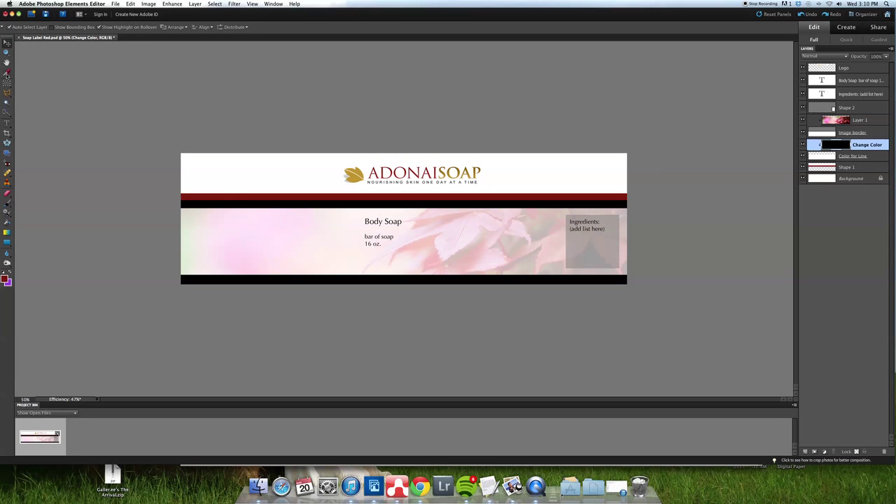
pyautogui.click(6, 74)
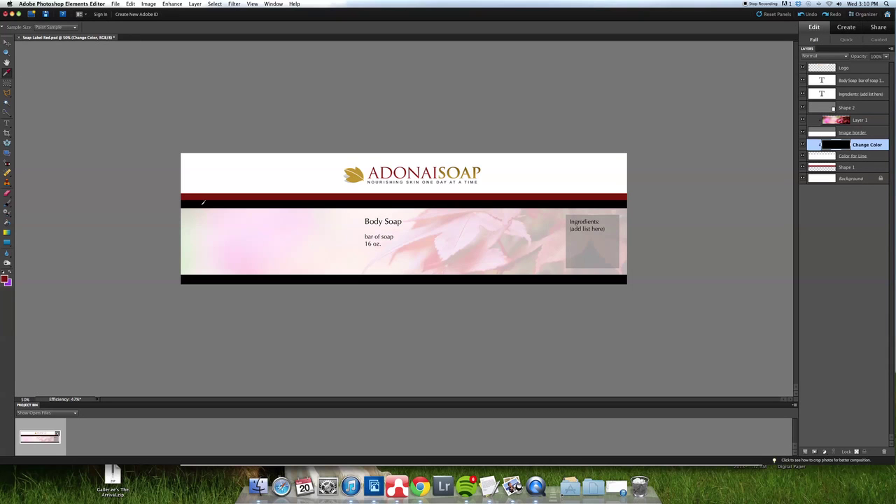
pyautogui.click(356, 173)
pyautogui.click(207, 195)
pyautogui.press('v')
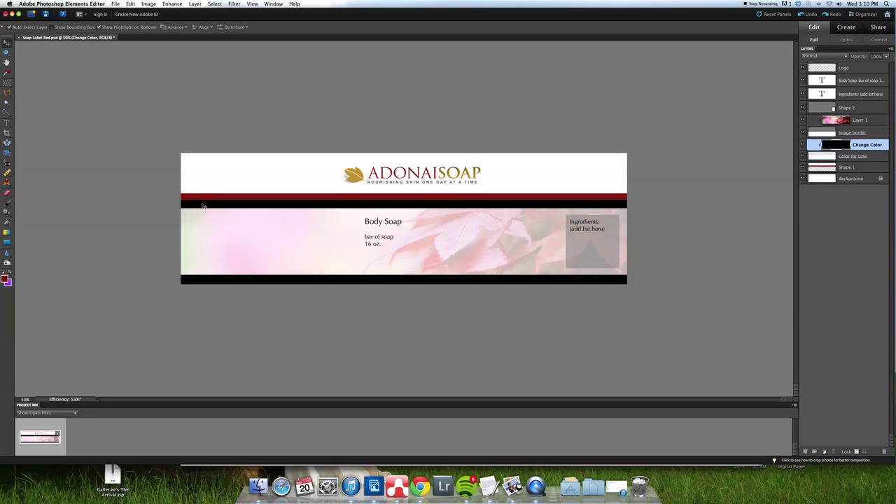
pyautogui.press('k')
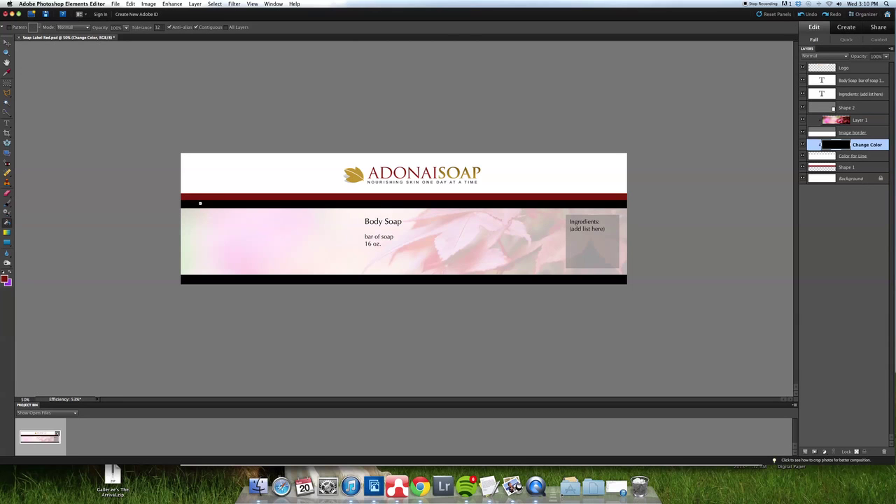
pyautogui.click(197, 203)
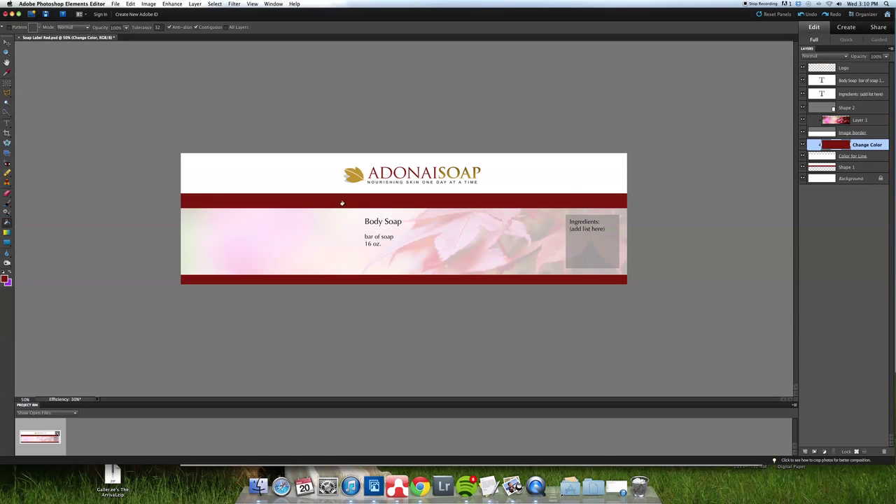
pyautogui.press('v')
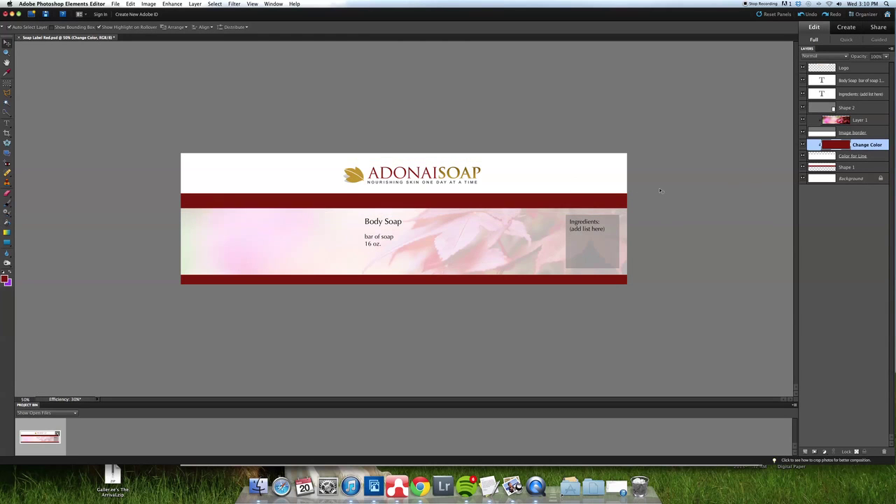
# Flatten all of the label's layers into a single Background layer.
pyautogui.click(844, 179)
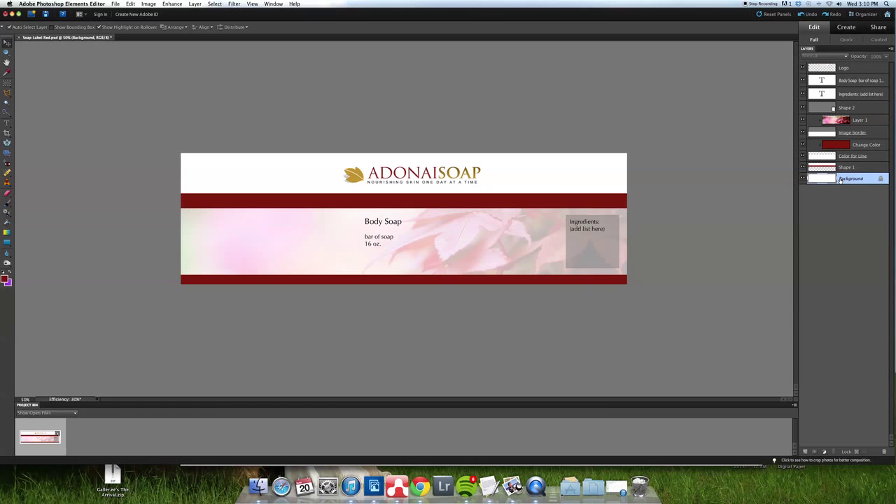
pyautogui.rightClick(823, 175)
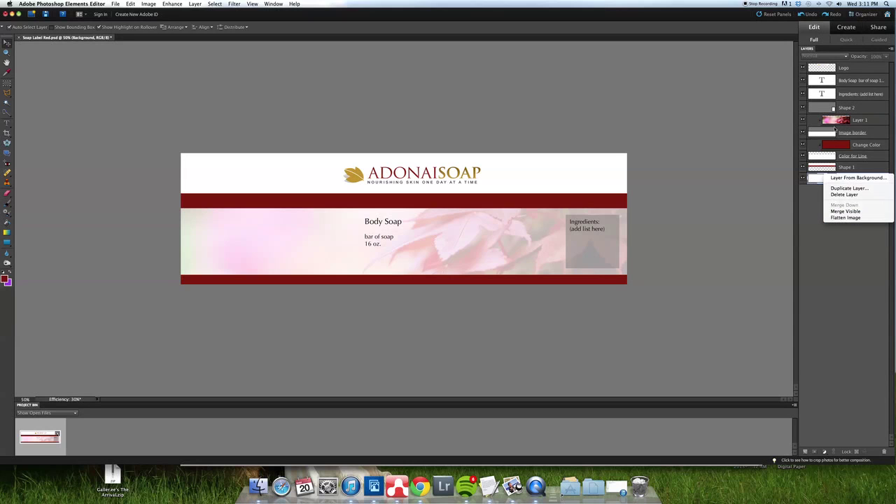
pyautogui.click(842, 219)
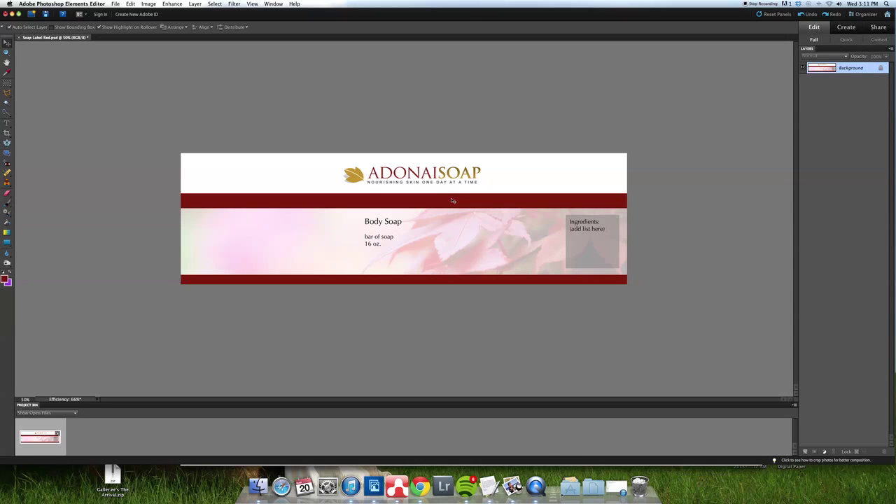
# Start saving a copy of the label and create a new client folder inside New Labels to Resend.
pyautogui.press('super+shift+s')
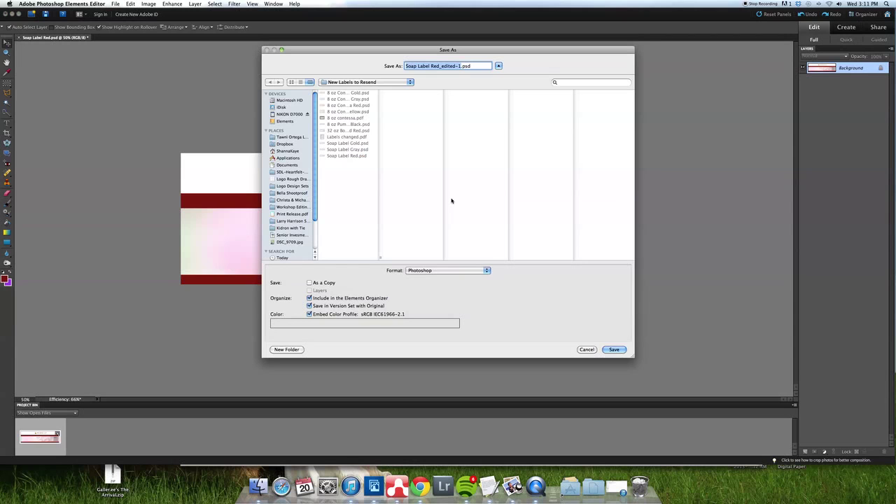
pyautogui.click(384, 84)
pyautogui.click(344, 286)
pyautogui.click(289, 349)
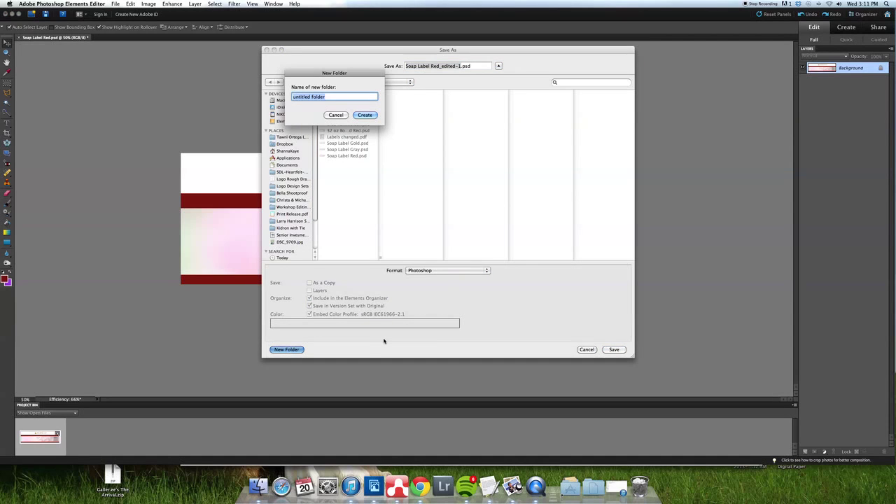
pyautogui.write('New folder for Ivy')
pyautogui.press('Return')
# Save the label in the new folder as the JPEG Soap Label Red.jpg at Maximum quality 12, outside the original's version set.
pyautogui.click(432, 271)
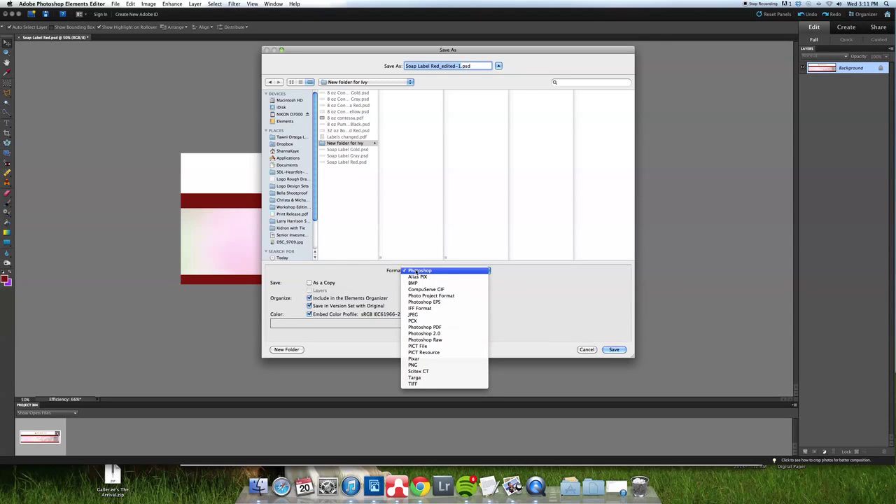
pyautogui.click(411, 272)
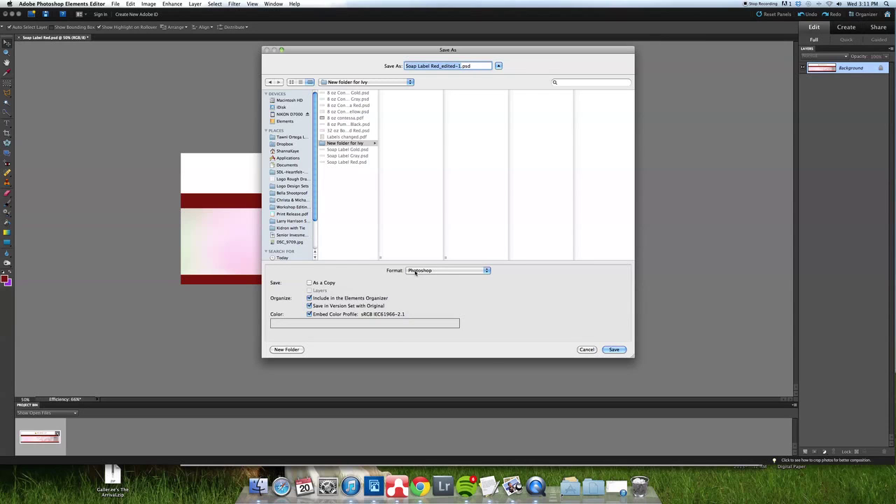
pyautogui.click(418, 272)
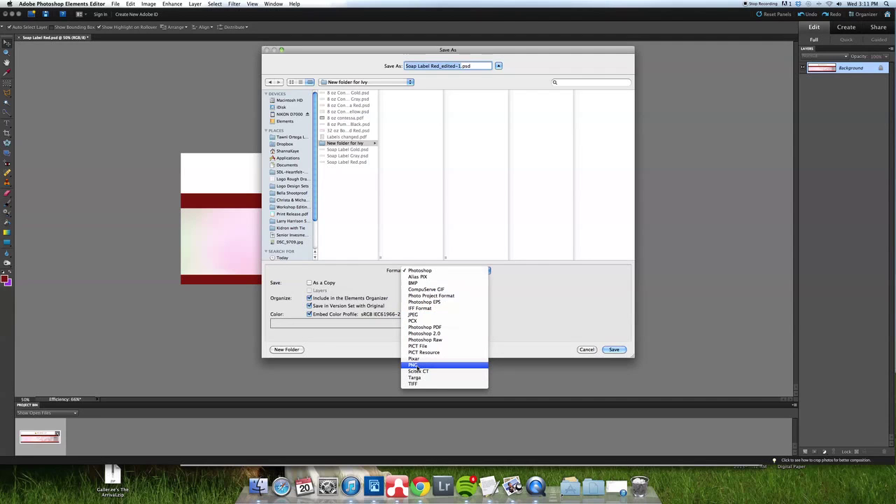
pyautogui.click(420, 316)
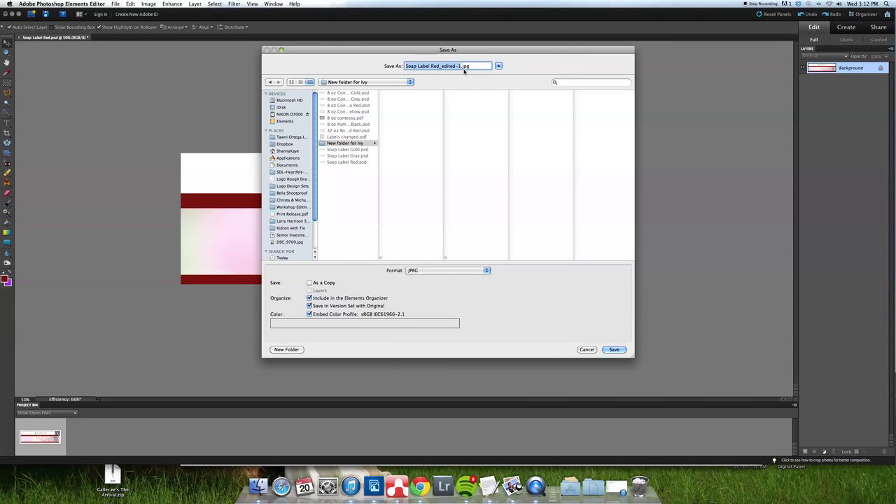
pyautogui.click(366, 306)
pyautogui.press('Return')
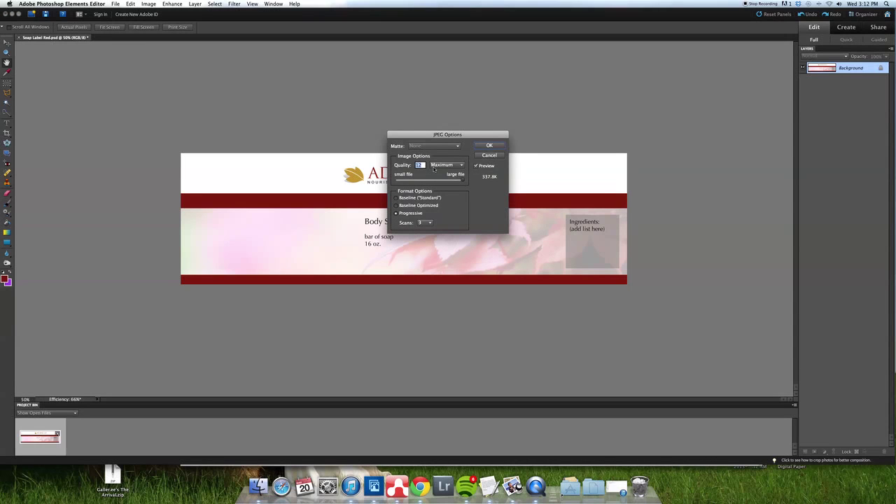
pyautogui.click(463, 181)
pyautogui.click(489, 146)
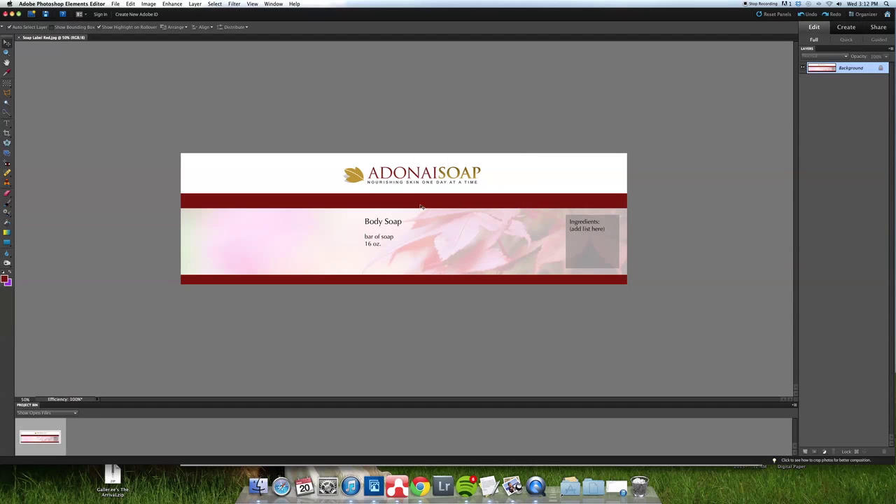
# Save another copy as Soap Label Red.png in PNG format, without a version set and with interlacing set to None.
pyautogui.press('super+shift+s')
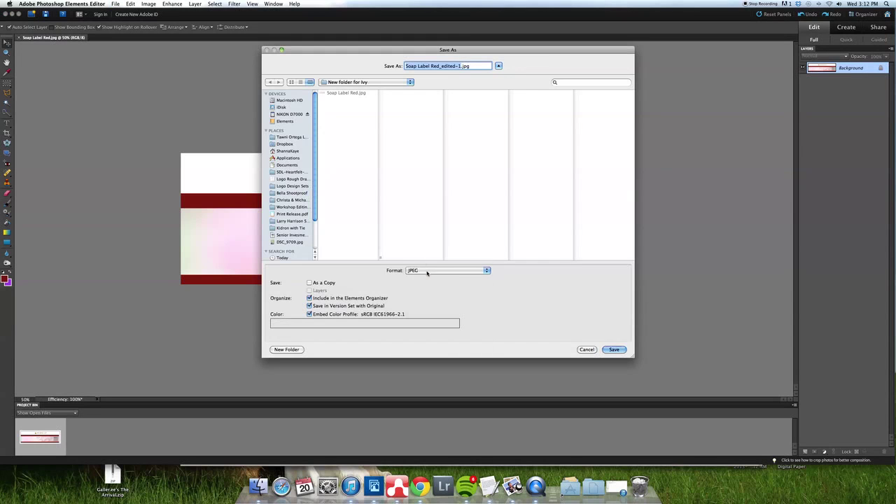
pyautogui.click(426, 272)
pyautogui.press('Return')
pyautogui.click(363, 306)
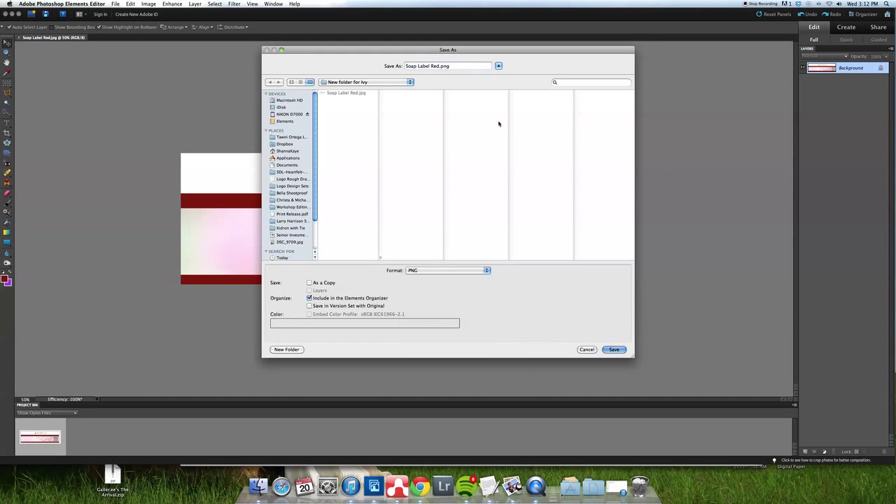
pyautogui.press('Return')
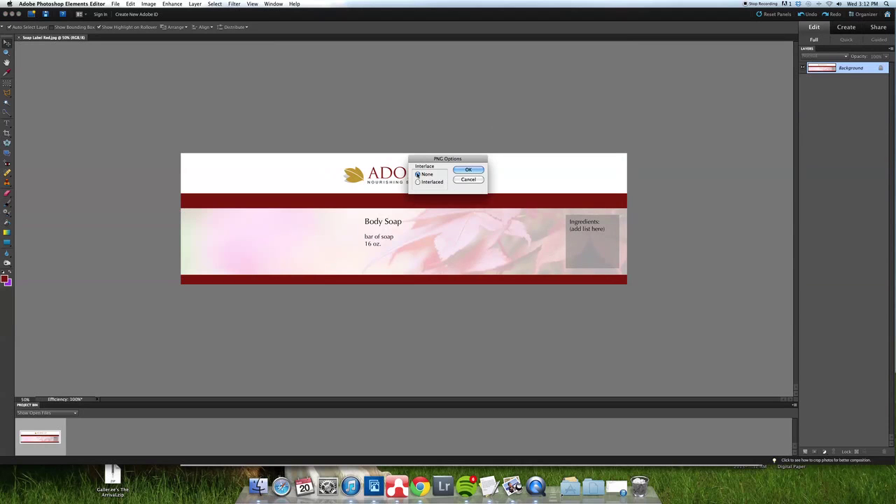
pyautogui.click(467, 170)
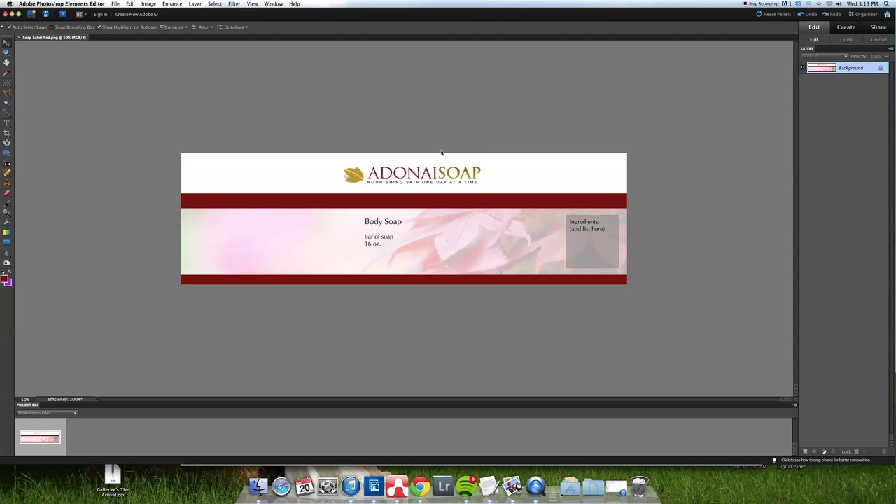
# Open the saved Soap Label Red.png and Soap Label Red.jpg, viewing the JPEG at 50%.
pyautogui.press('super+o')
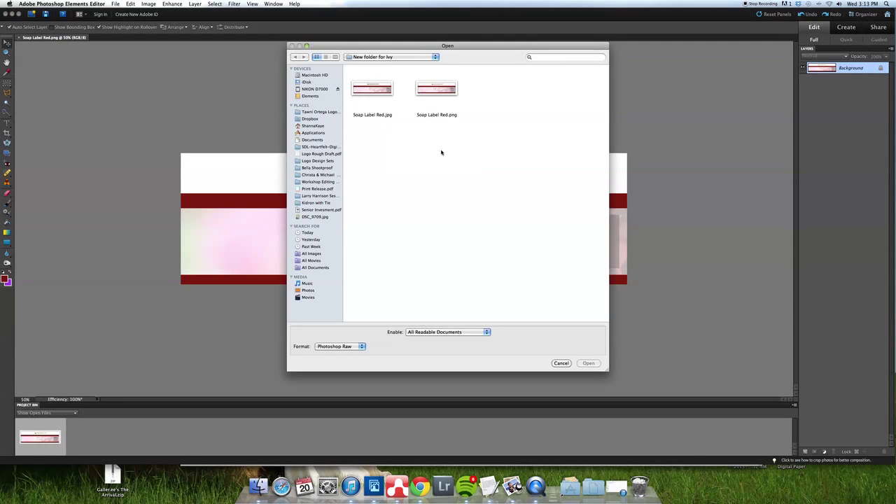
pyautogui.doubleClick(442, 90)
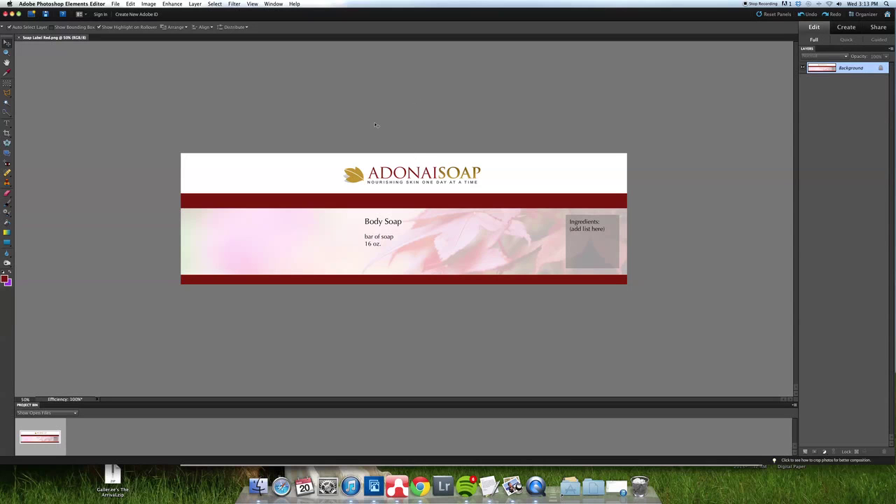
pyautogui.press('super+o')
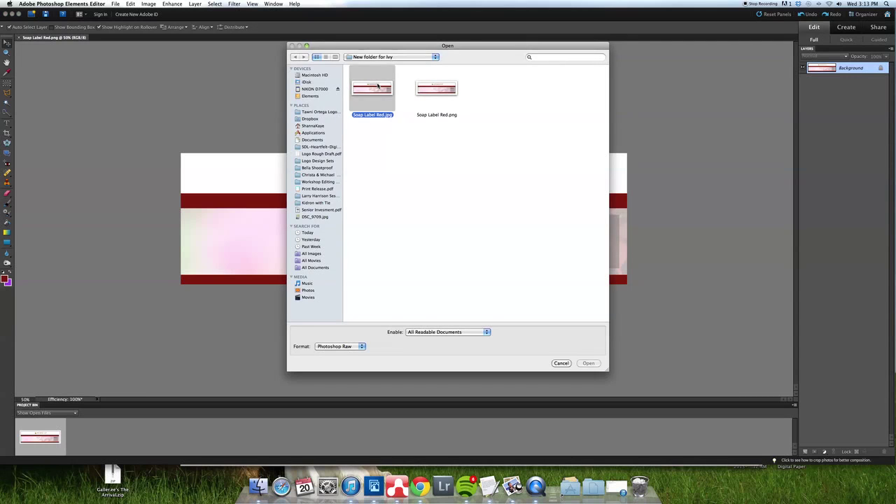
pyautogui.doubleClick(376, 84)
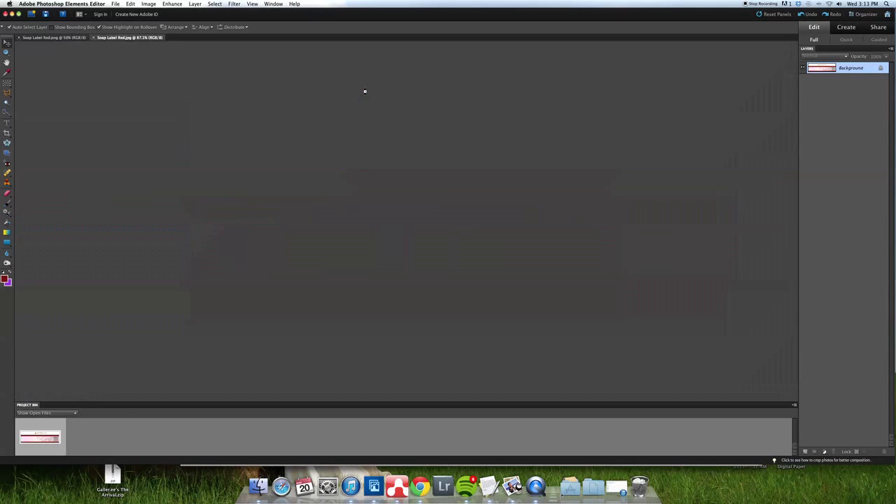
pyautogui.press('super+minus')
pyautogui.press('super+minus')
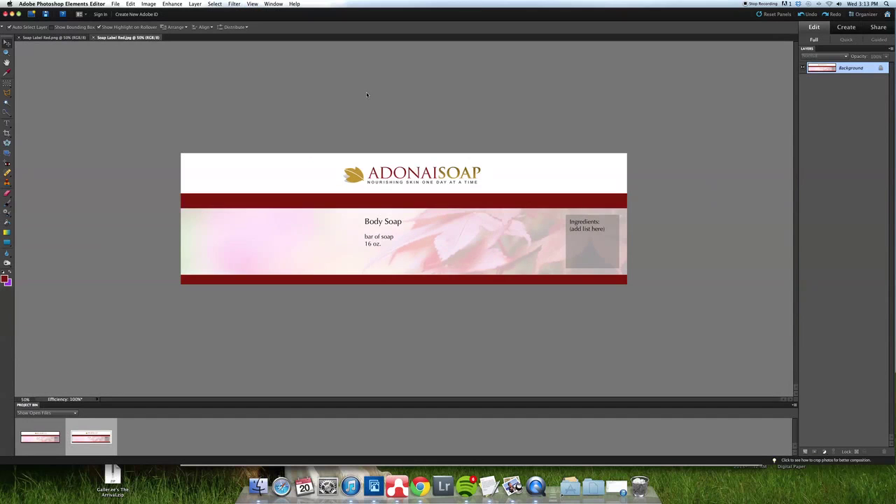
# Switch between the open PNG and JPEG versions of the label to compare their image quality.
pyautogui.click(40, 437)
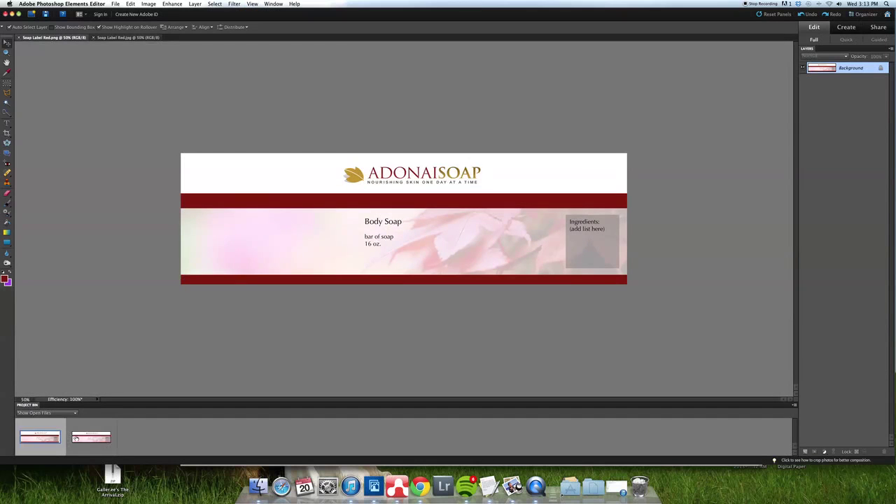
pyautogui.click(84, 437)
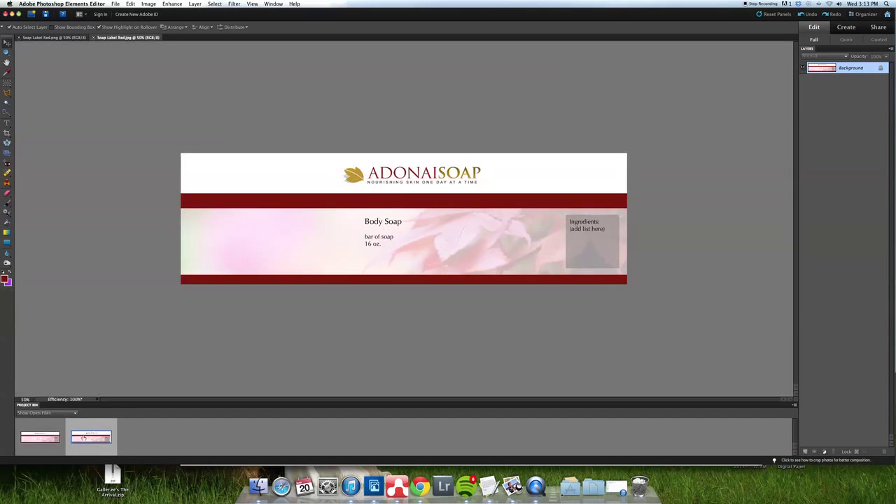
pyautogui.click(27, 435)
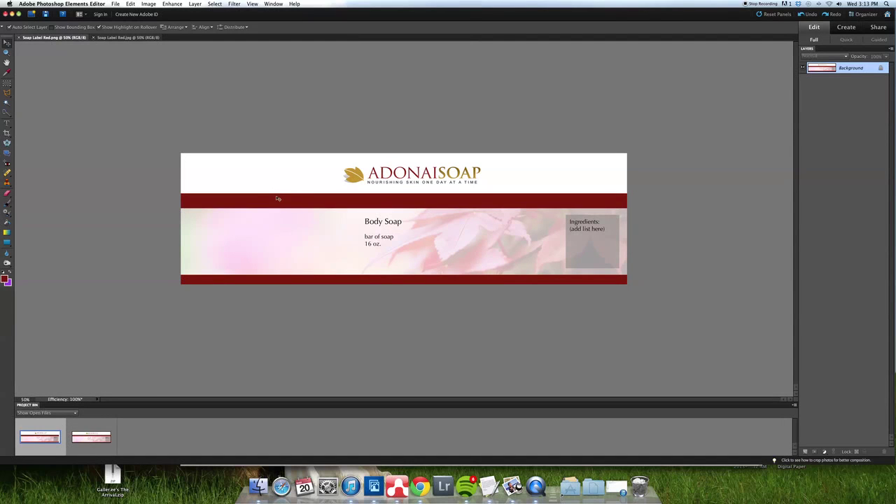
# Undo the flattening of Soap Label Red.png to restore its separate layers, and hide the Background layer.
pyautogui.click(277, 233)
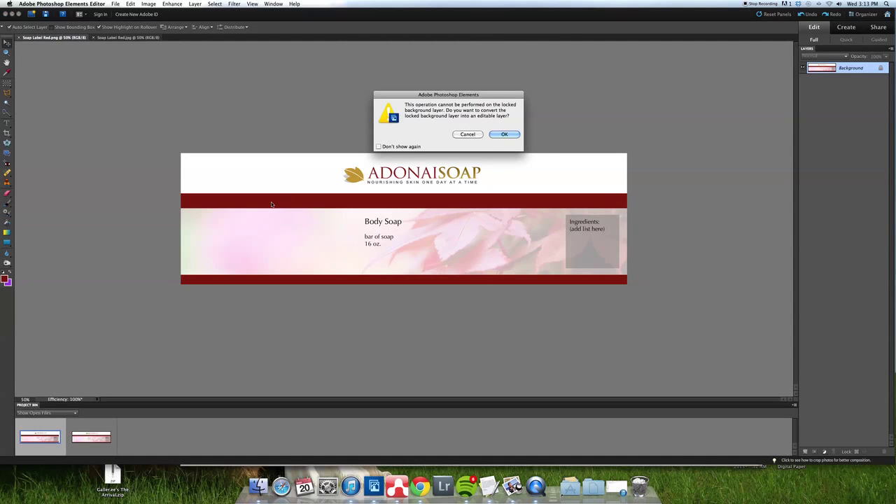
pyautogui.click(467, 135)
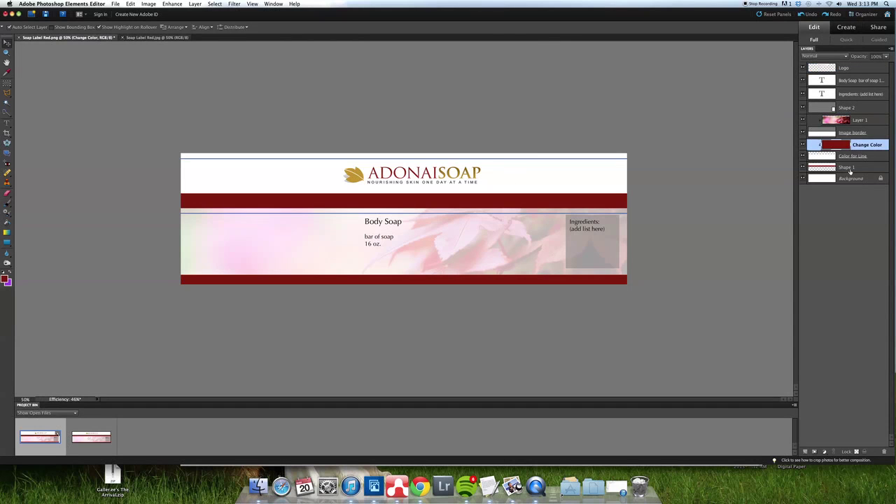
pyautogui.rightClick(848, 168)
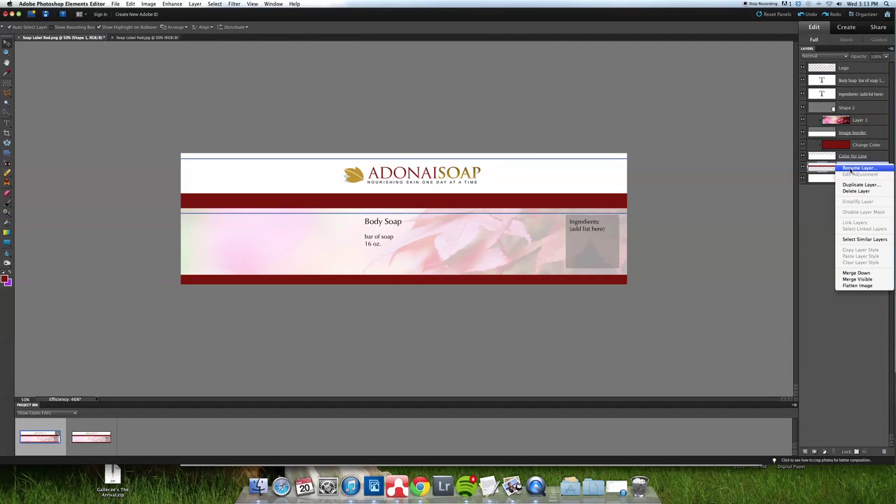
pyautogui.click(809, 174)
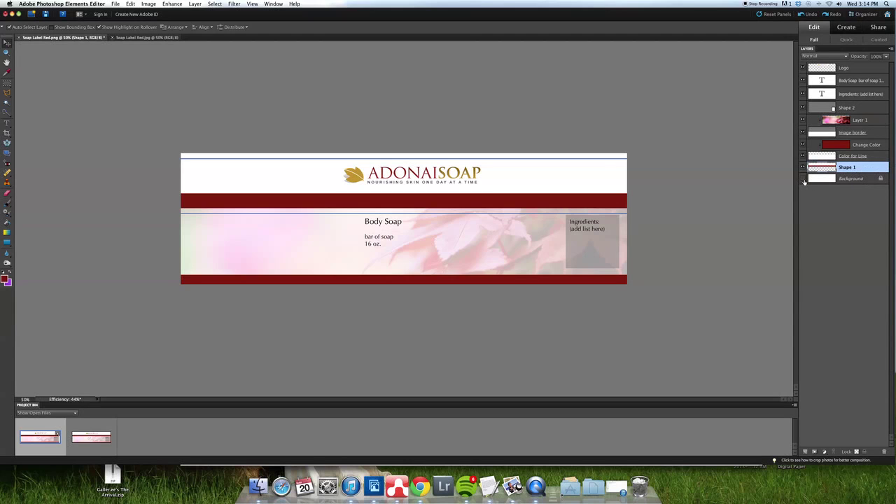
pyautogui.click(803, 178)
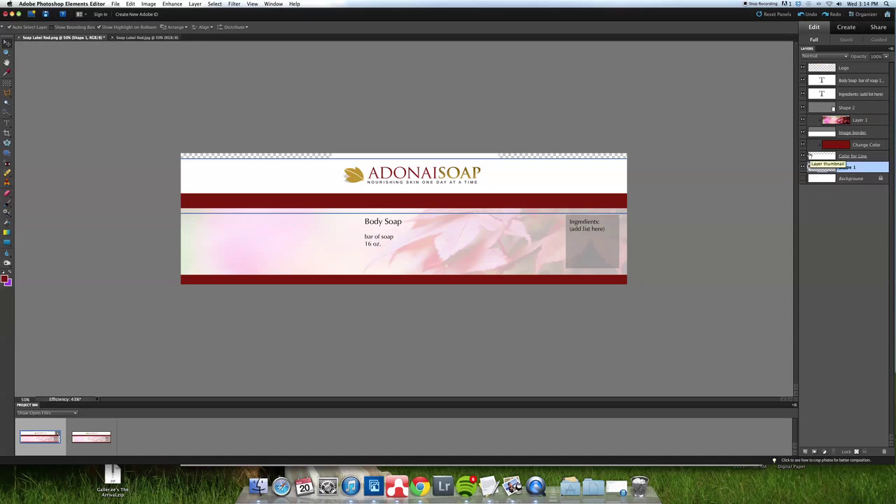
# Draw a white rectangle across the label's full-width header, above the Shape 1 layer, and stretch it to cover the transparent strips.
pyautogui.click(9, 273)
pyautogui.click(7, 242)
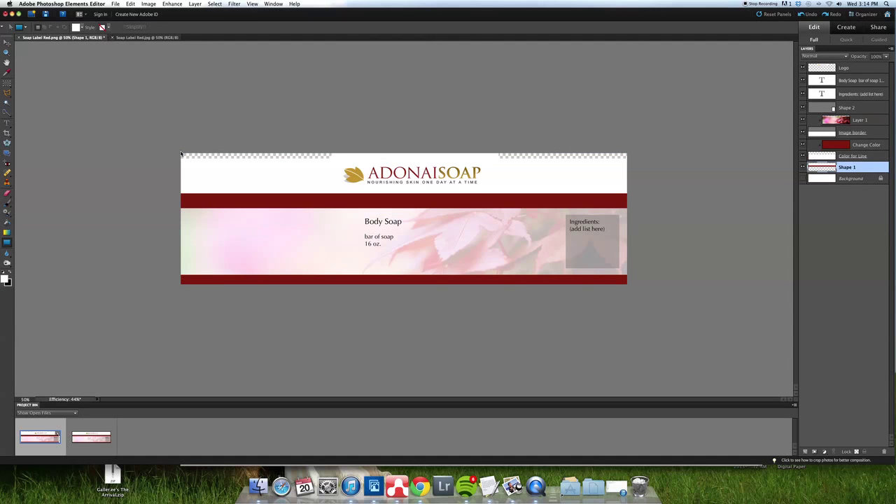
pyautogui.moveTo(181, 152); pyautogui.dragTo(627, 171)
pyautogui.press('super+t')
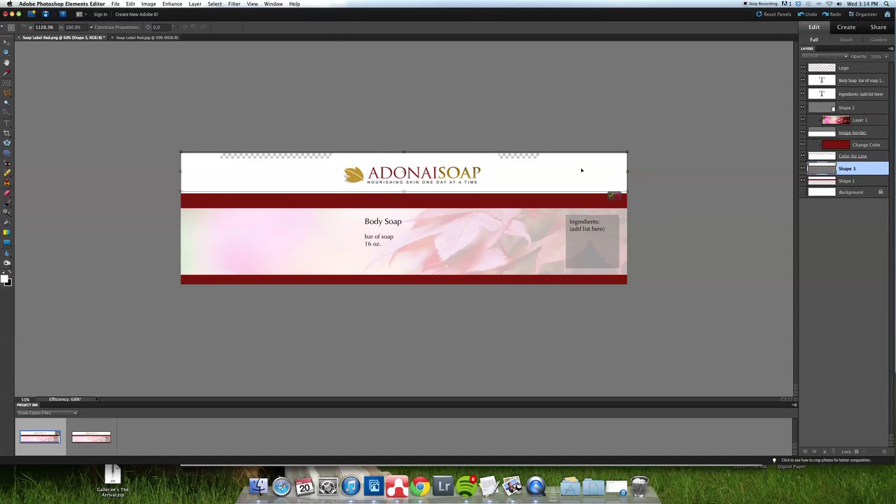
pyautogui.press('Return')
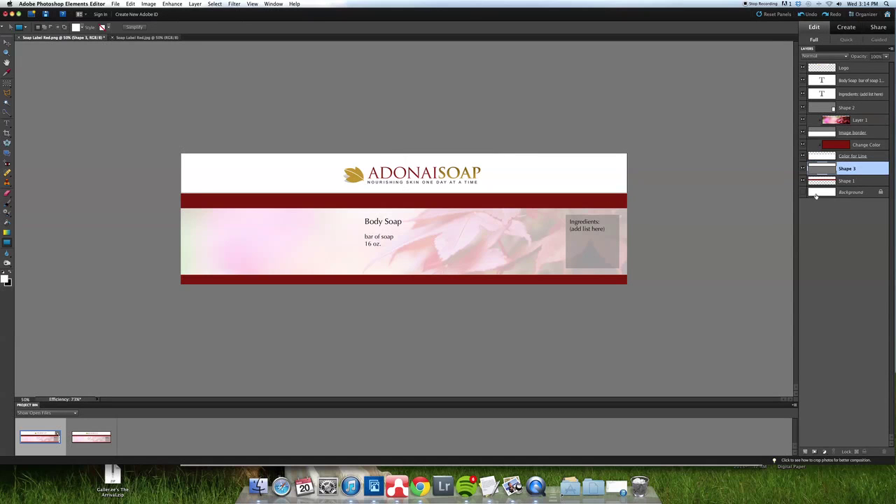
# Merge all visible layers into one while keeping the hidden Background separate, and toggle the merged layer's visibility to check it.
pyautogui.rightClick(853, 181)
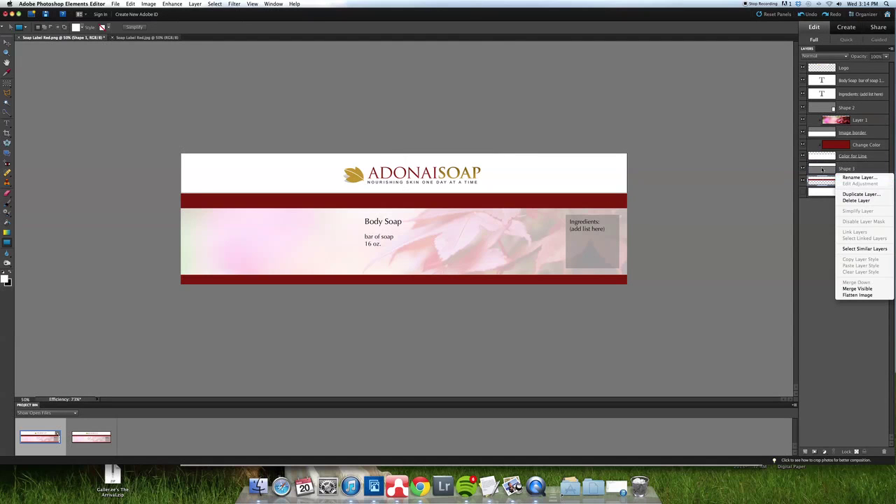
pyautogui.click(821, 166)
pyautogui.rightClick(821, 166)
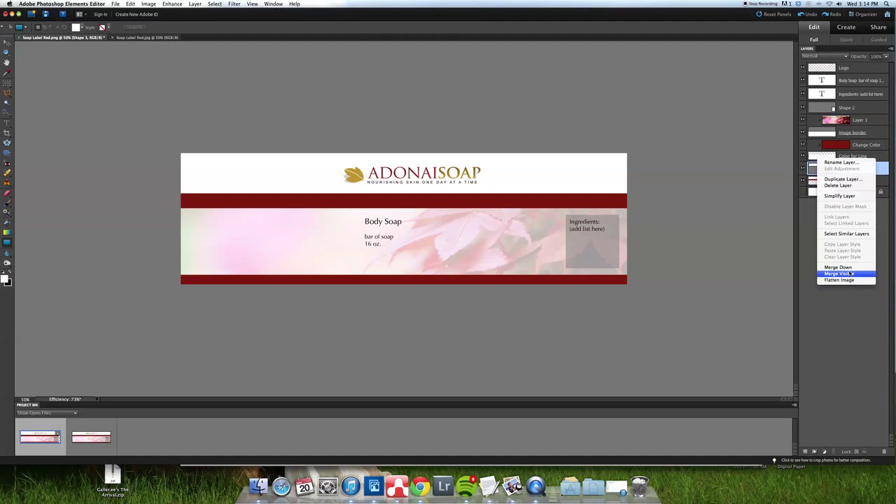
pyautogui.click(741, 217)
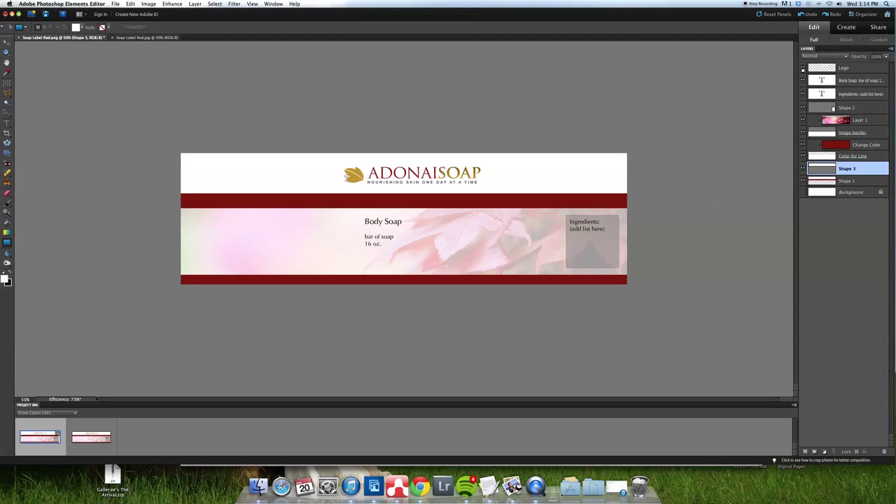
pyautogui.press('super+shift+e')
pyautogui.click(803, 68)
pyautogui.click(803, 68)
pyautogui.click(802, 68)
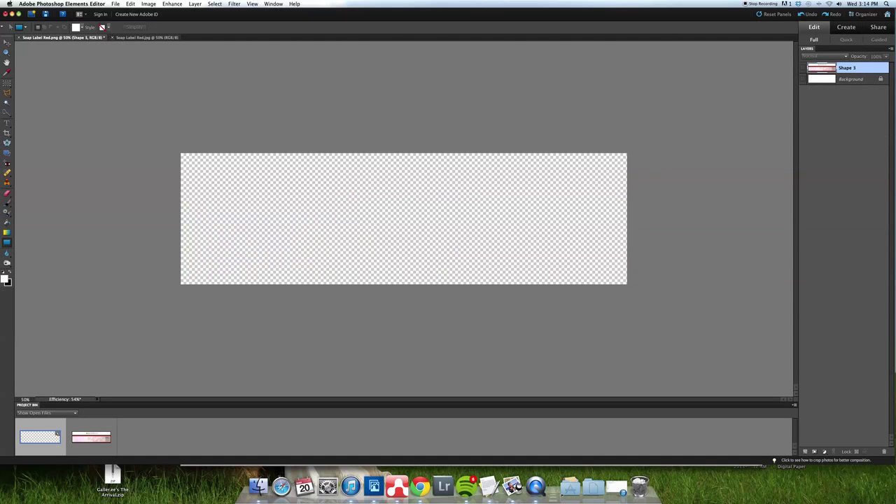
pyautogui.press('v')
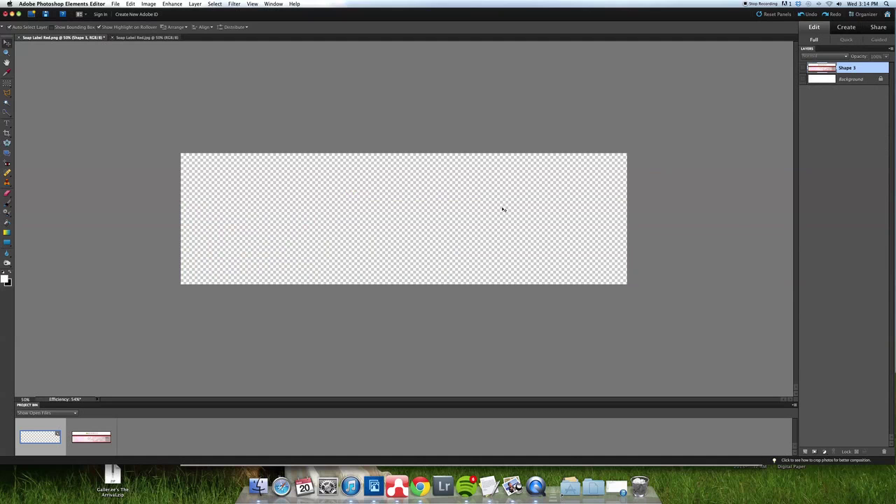
pyautogui.click(803, 68)
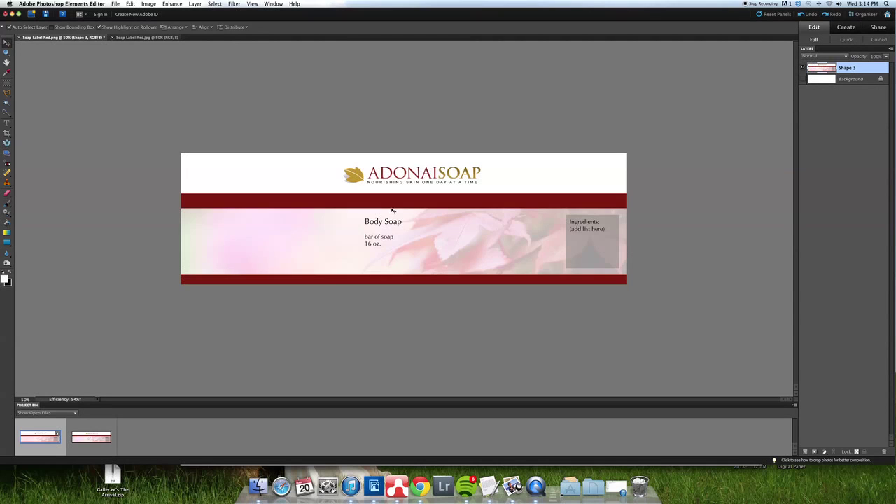
# Save the merged label as Soap Label Red.png in PNG format, without a version set and with interlacing set to None.
pyautogui.press('super+shift+s')
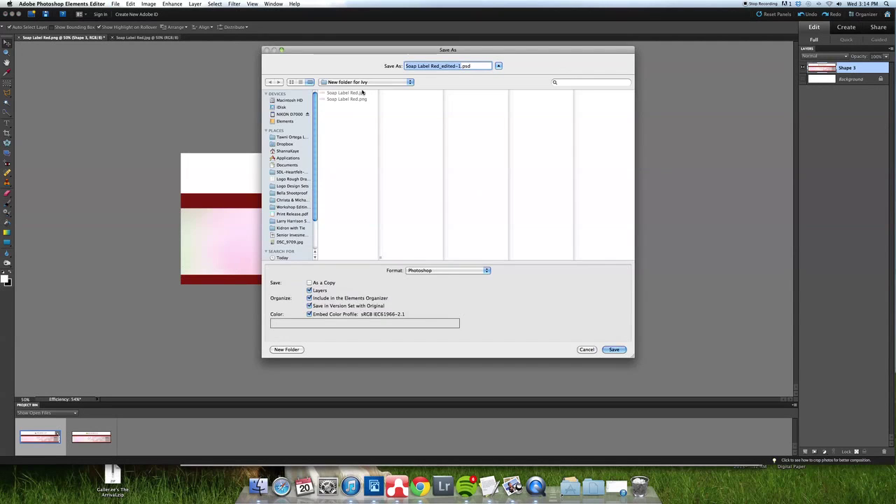
pyautogui.click(429, 272)
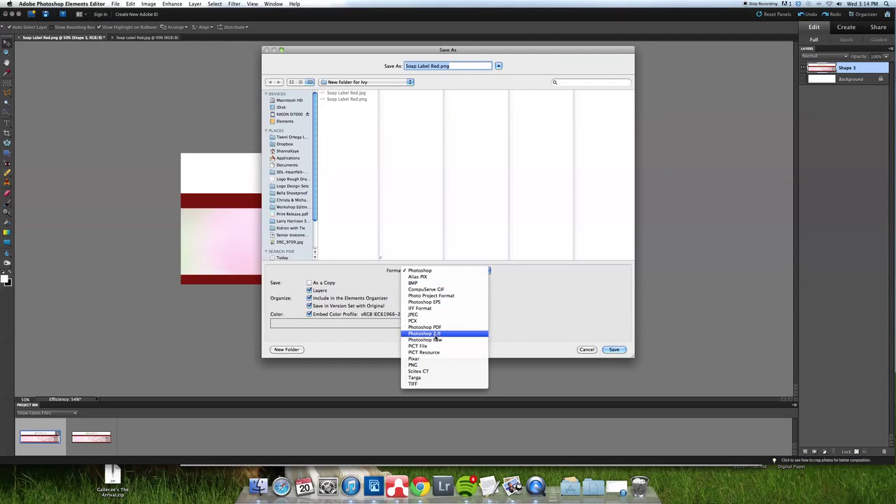
pyautogui.click(436, 365)
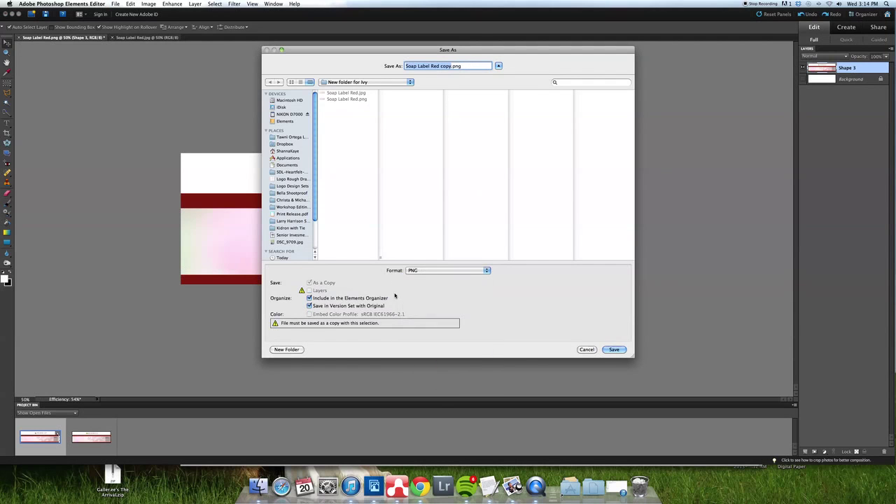
pyautogui.click(357, 306)
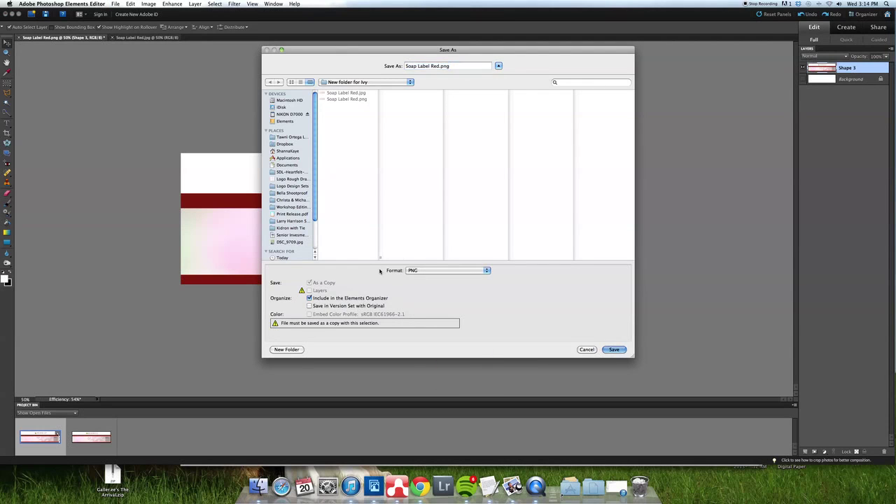
pyautogui.press('Return')
pyautogui.click(497, 96)
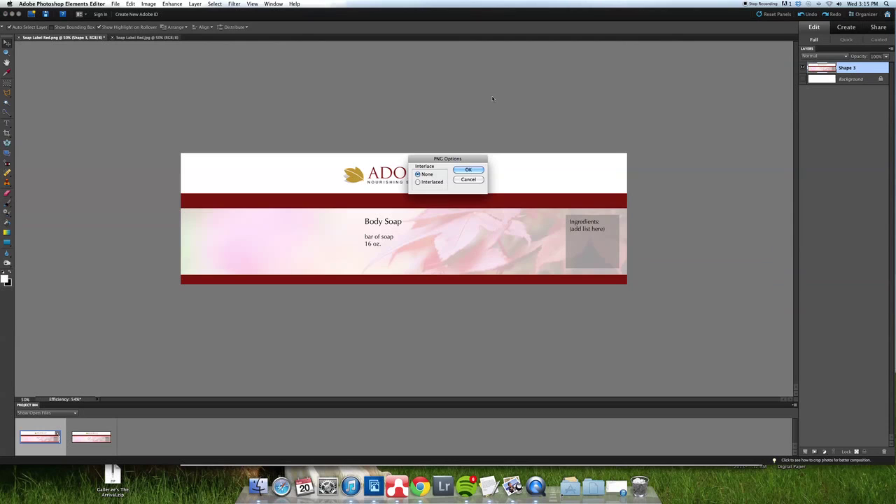
pyautogui.press('Return')
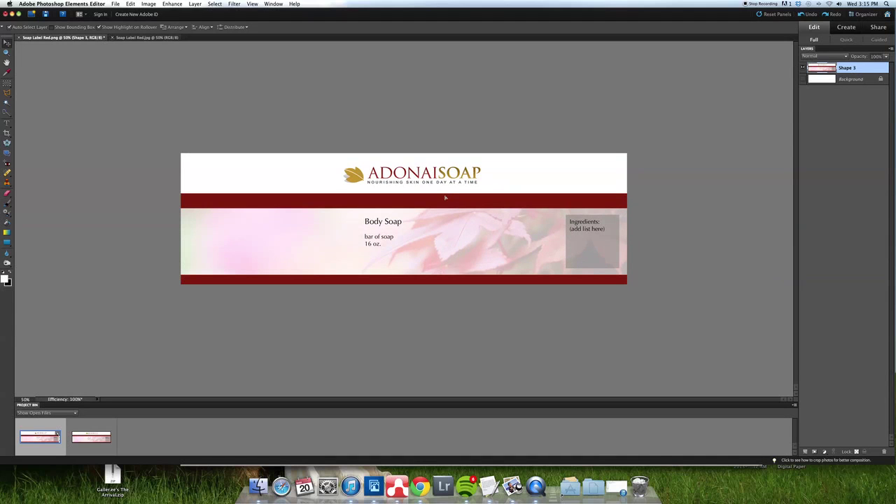
# Create a white U.S. Letter document, 8.5 by 11 inches at 300 pixels/inch, and place the PNG label near the top of the page.
pyautogui.press('super+n')
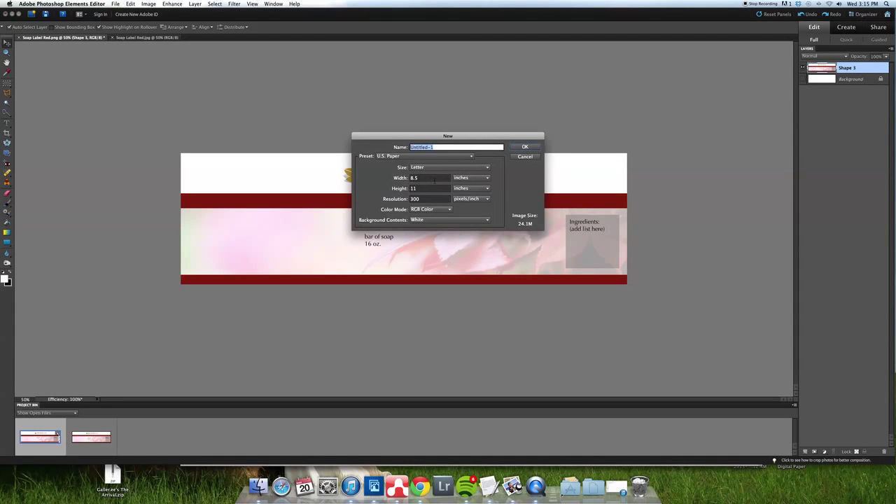
pyautogui.press('Return')
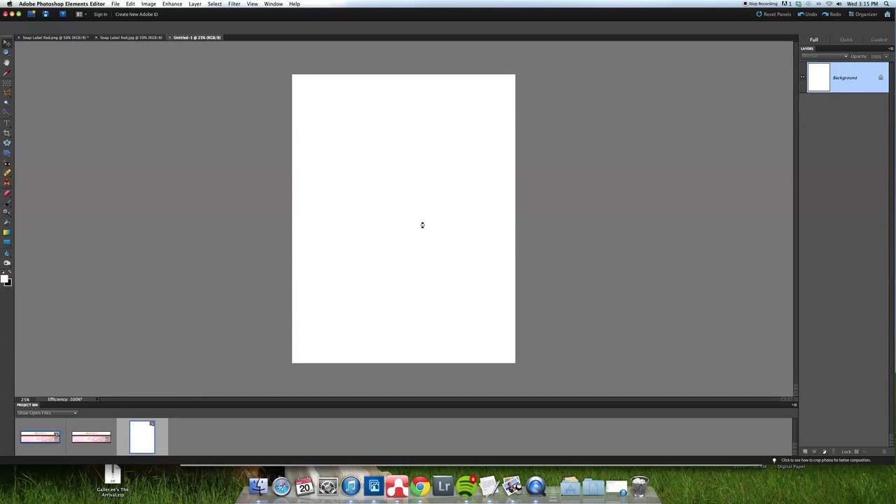
pyautogui.moveTo(422, 224); pyautogui.dragTo(422, 224)
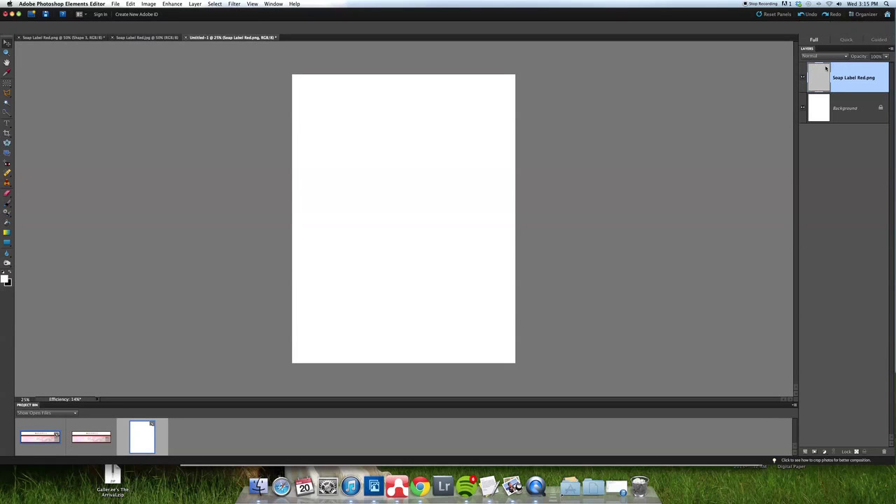
pyautogui.moveTo(453, 210); pyautogui.dragTo(452, 142)
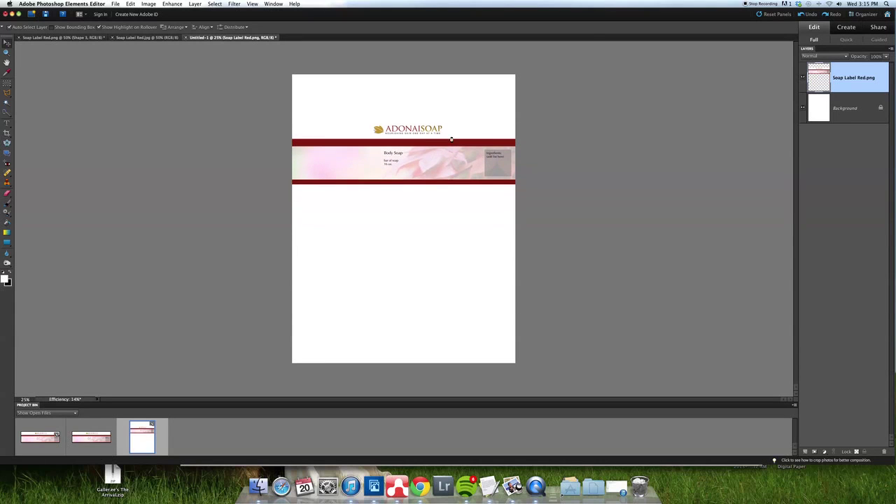
pyautogui.click(803, 77)
pyautogui.click(803, 77)
pyautogui.moveTo(432, 154); pyautogui.dragTo(430, 125)
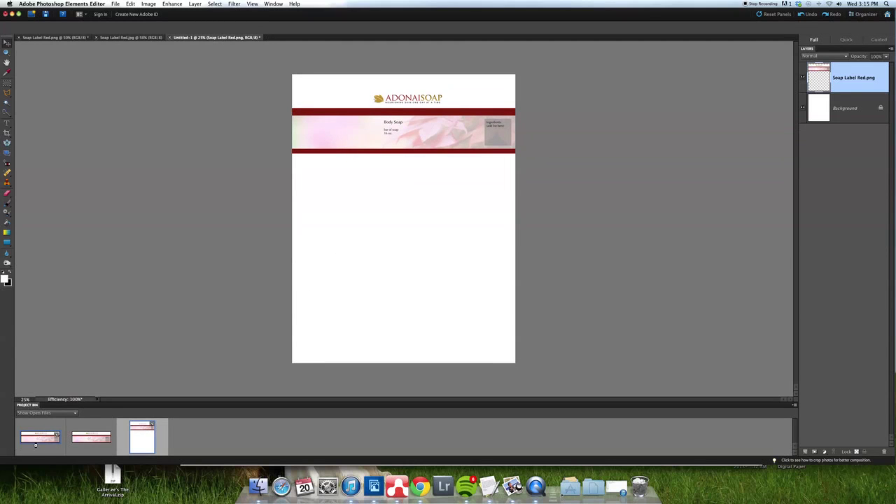
# Add two more copies of the Soap Label Red.png label and space all three evenly down the page.
pyautogui.moveTo(57, 439); pyautogui.dragTo(323, 259)
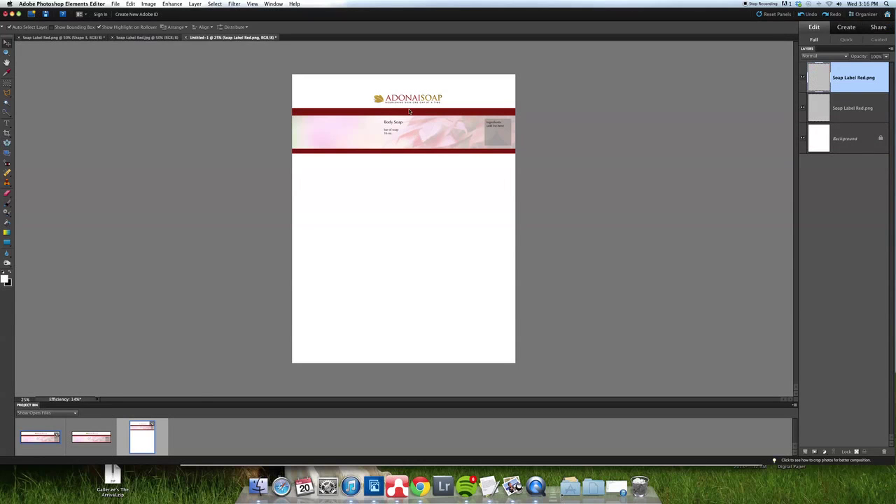
pyautogui.moveTo(408, 112)
pyautogui.mouseDown()
pyautogui.moveTo(407, 193)
pyautogui.moveTo(408, 108)
pyautogui.mouseUp()
pyautogui.moveTo(411, 217); pyautogui.dragTo(411, 185)
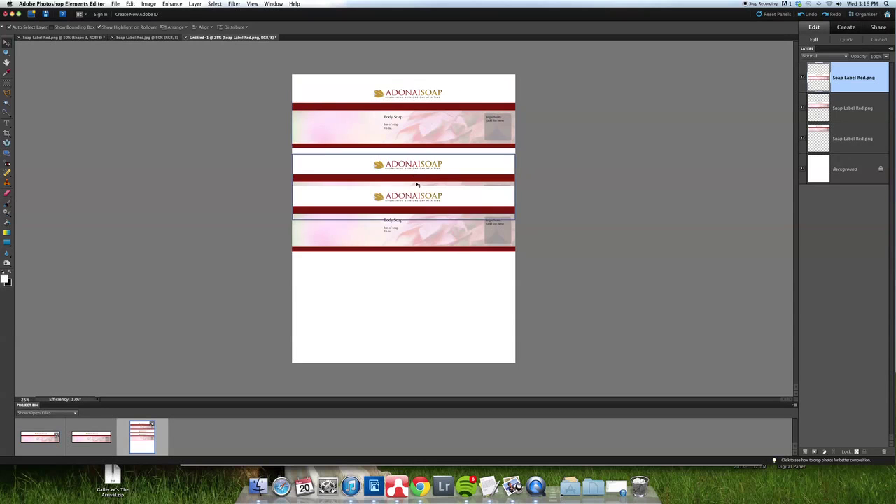
pyautogui.moveTo(418, 205); pyautogui.dragTo(416, 286)
pyautogui.moveTo(446, 171); pyautogui.dragTo(445, 202)
pyautogui.moveTo(441, 119); pyautogui.dragTo(440, 129)
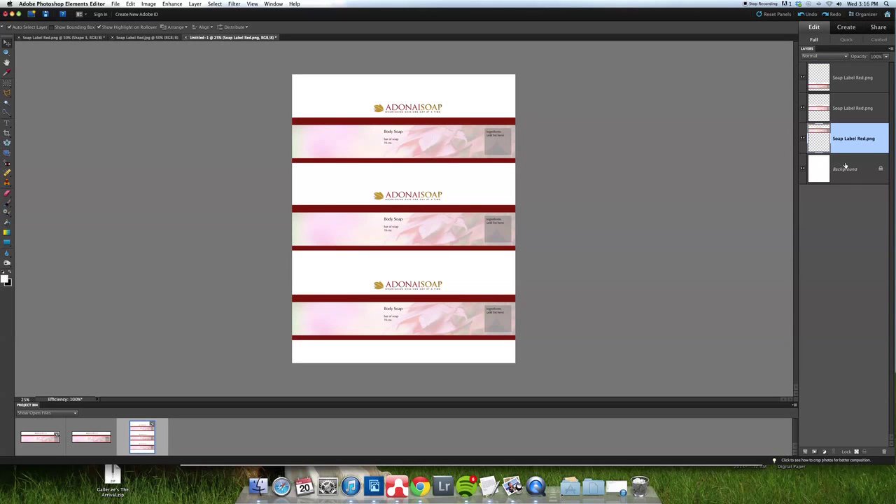
# Flatten the three-label page into a single Background layer.
pyautogui.click(840, 166)
pyautogui.rightClick(840, 166)
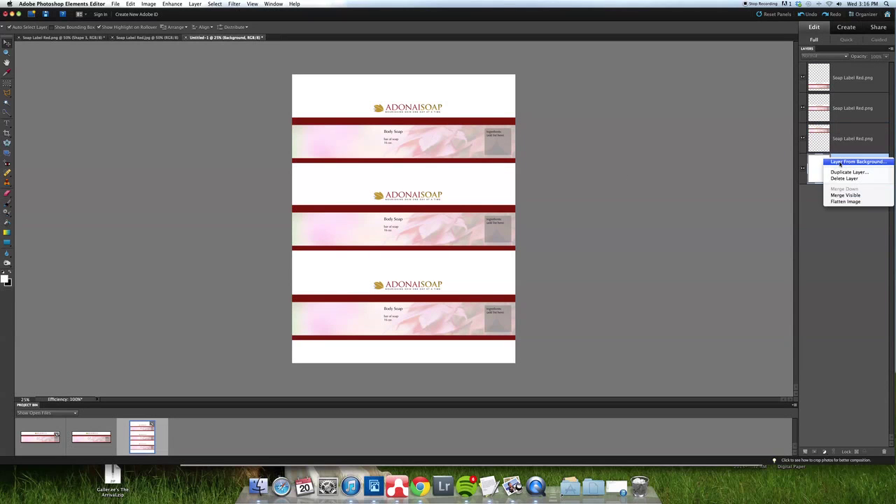
pyautogui.click(846, 202)
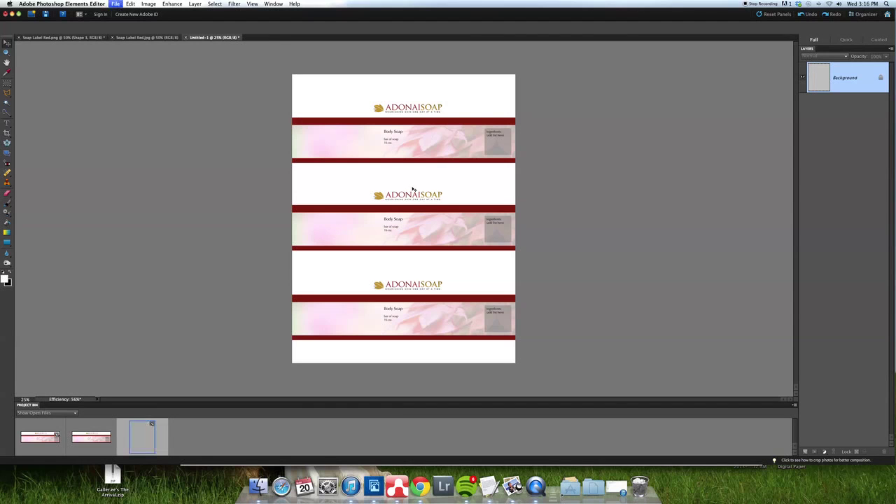
# Save the flattened page as soap label 3.jpg in JPEG format at quality 12 (Maximum), Progressive with 3 scans.
pyautogui.press('super+s')
pyautogui.write('soap label')
pyautogui.press('Return')
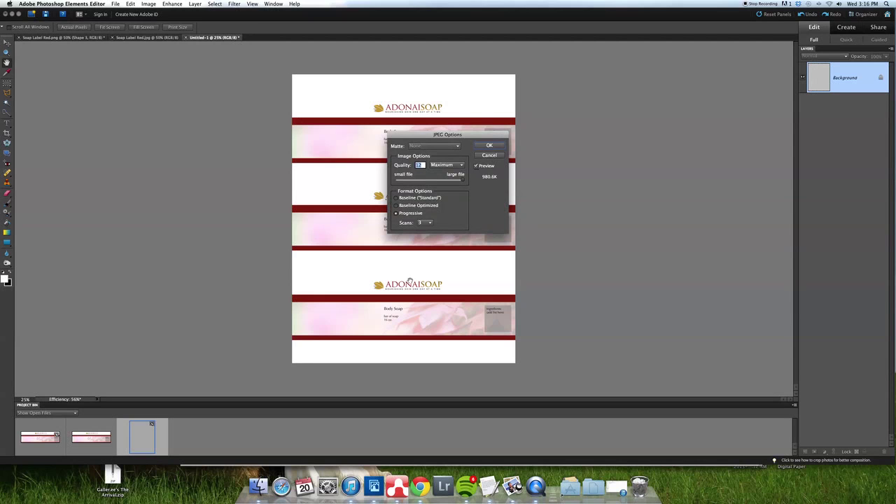
pyautogui.press('Return')
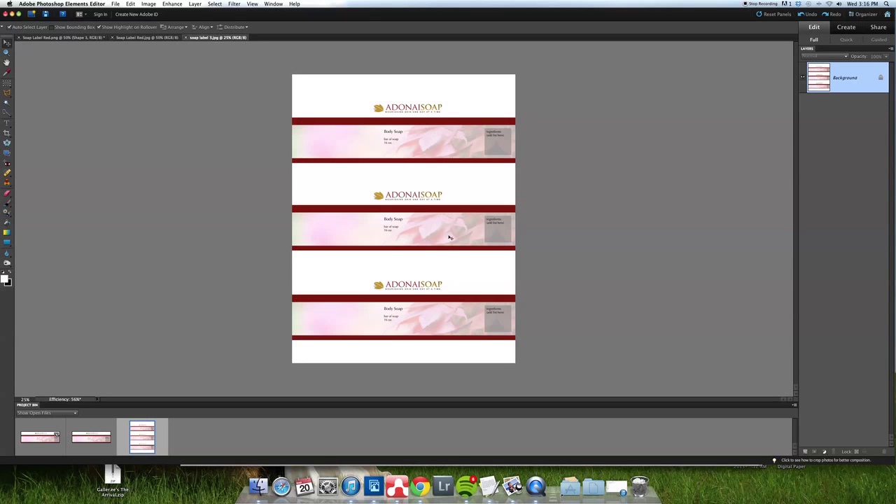